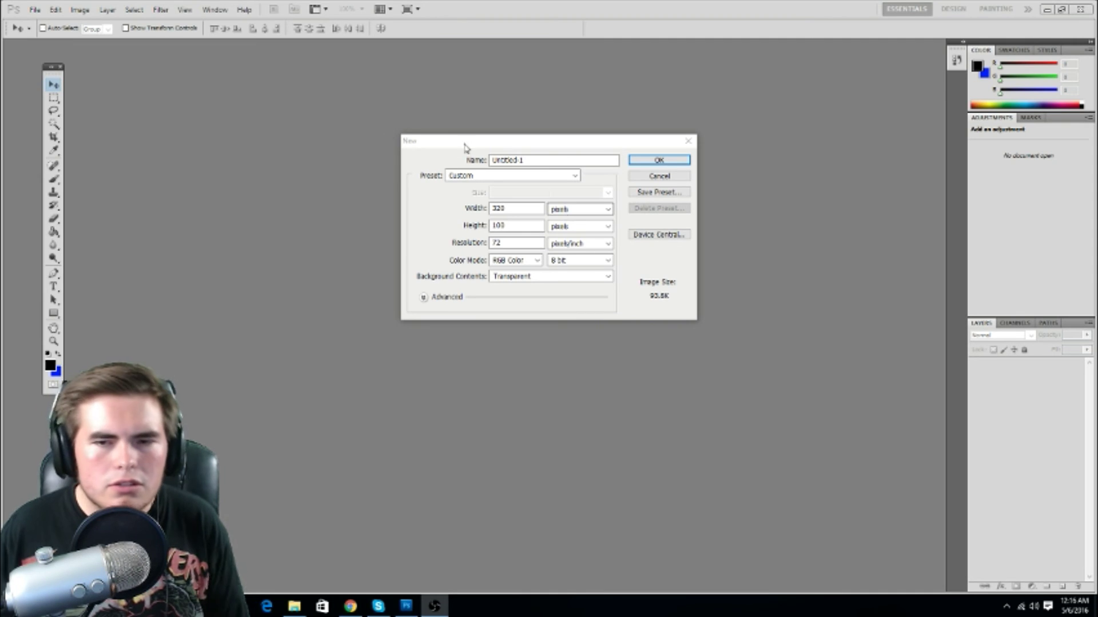
- Set up a new 320 × 100 px, 72 ppi, RGB document with a transparent background
key("alt+Tab")
- Create the document and place guides on the top, bottom, left and right canvas edges
left_click(671, 162)
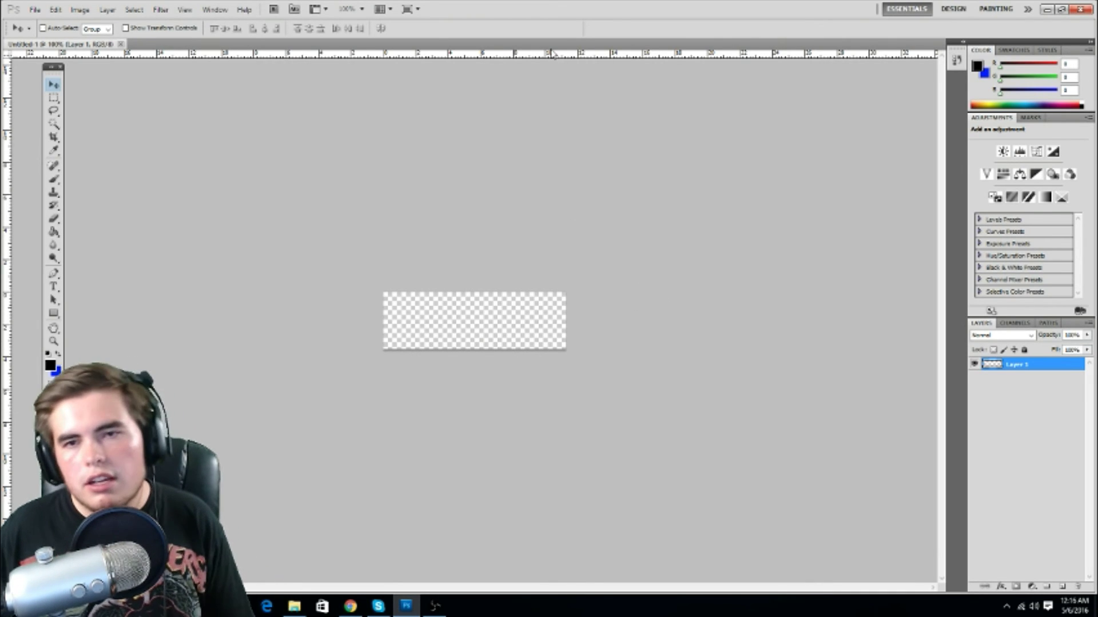
left_click_drag(552, 54, 536, 292)
left_click_drag(485, 56, 496, 349)
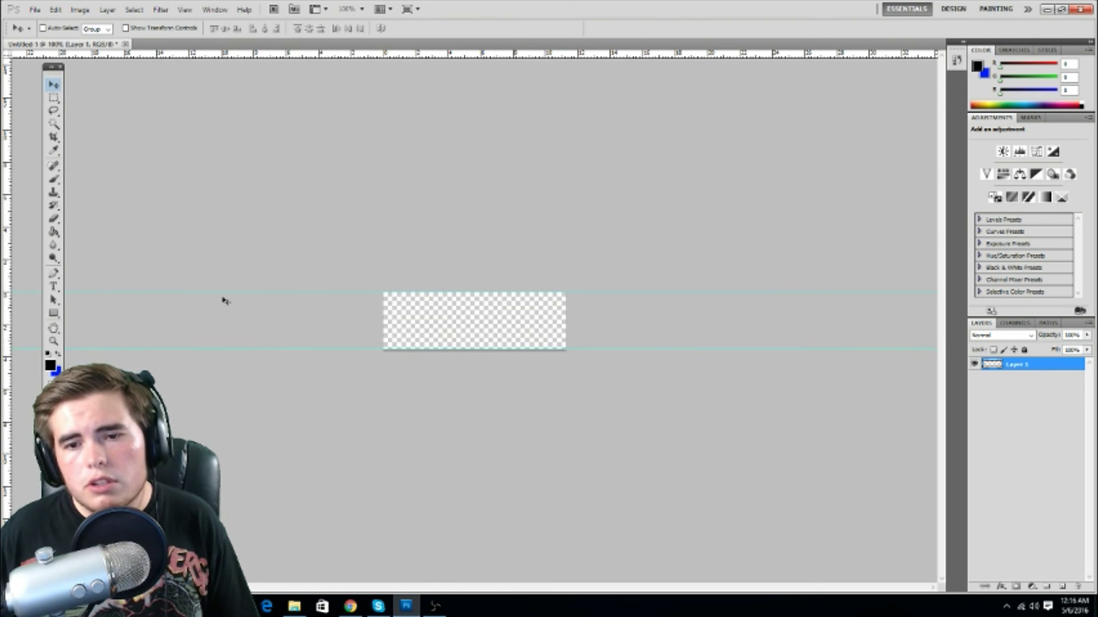
left_click_drag(7, 324, 382, 311)
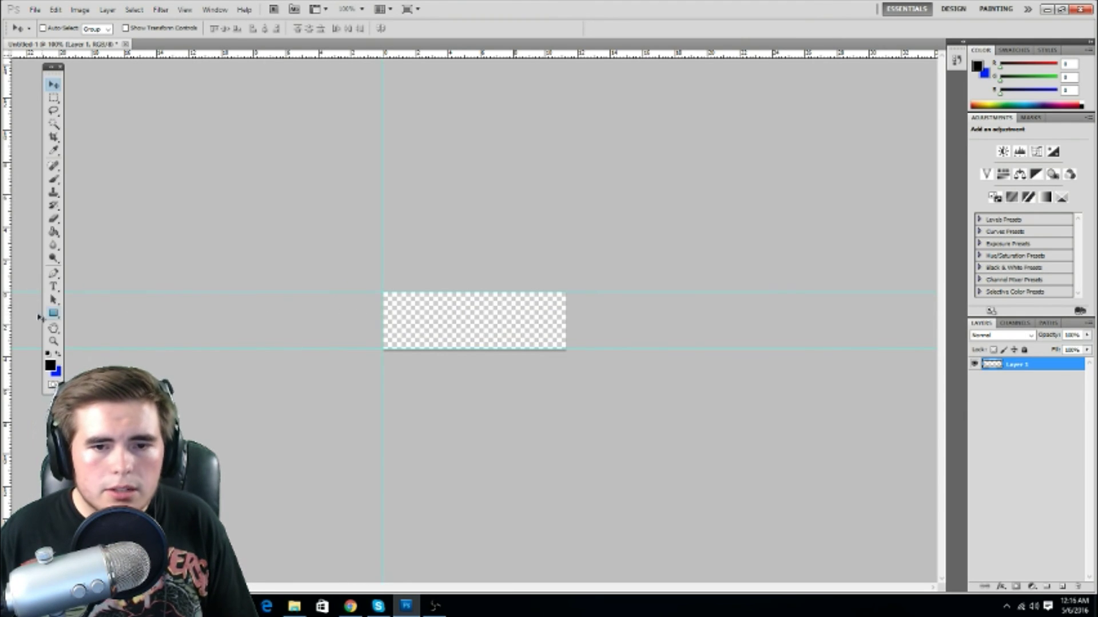
left_click_drag(8, 323, 566, 299)
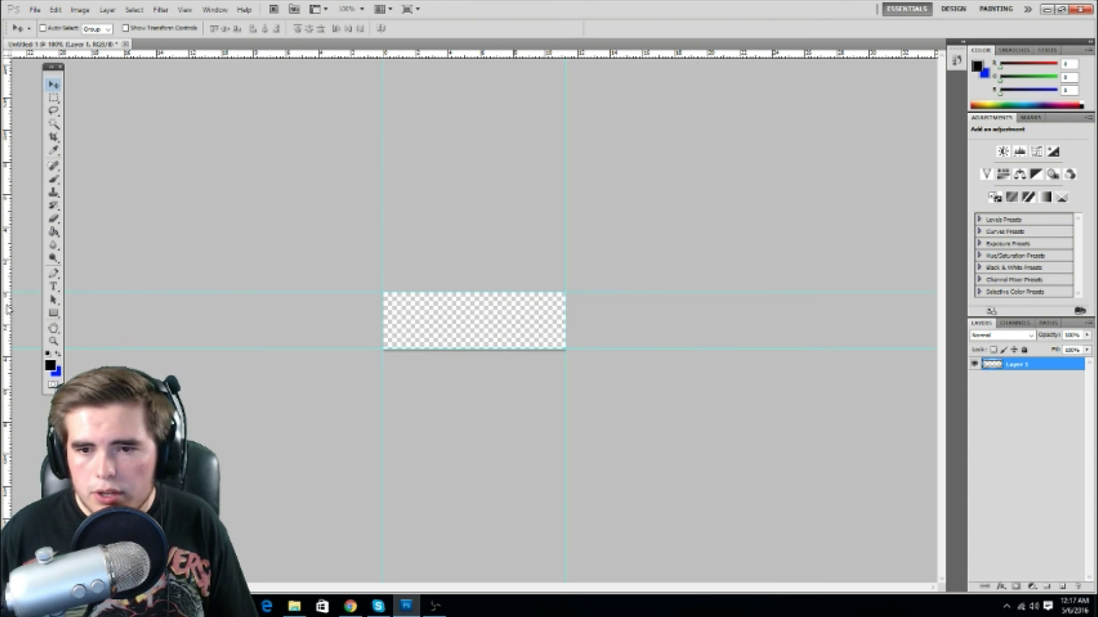
- Add a vertical guide near the right end and three horizontal guides across the middle
left_click_drag(10, 309, 514, 331)
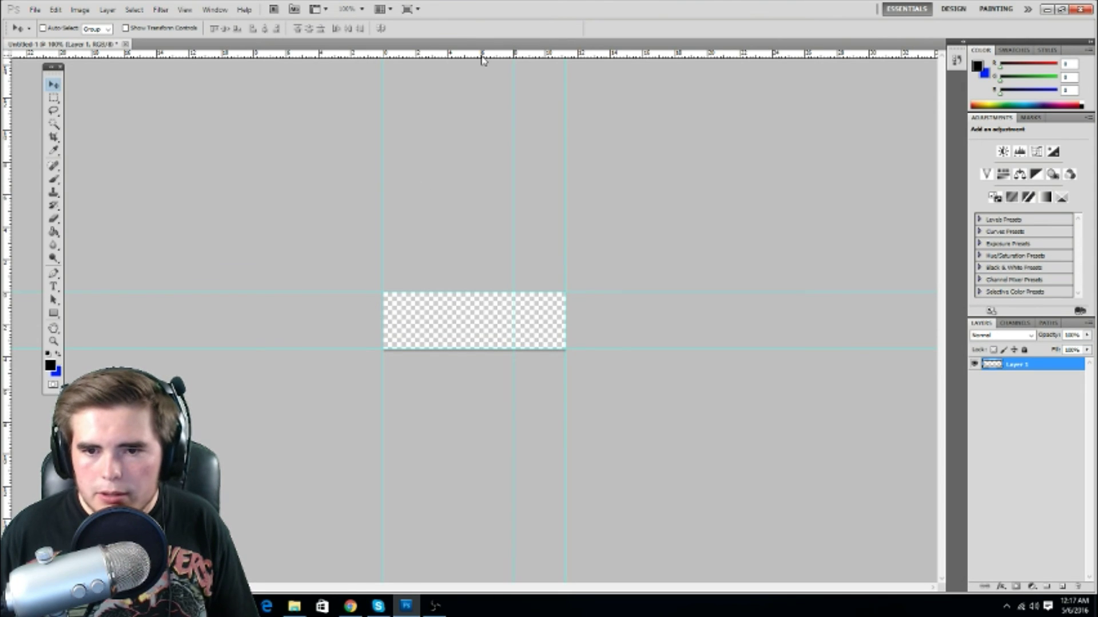
left_click_drag(483, 62, 486, 321)
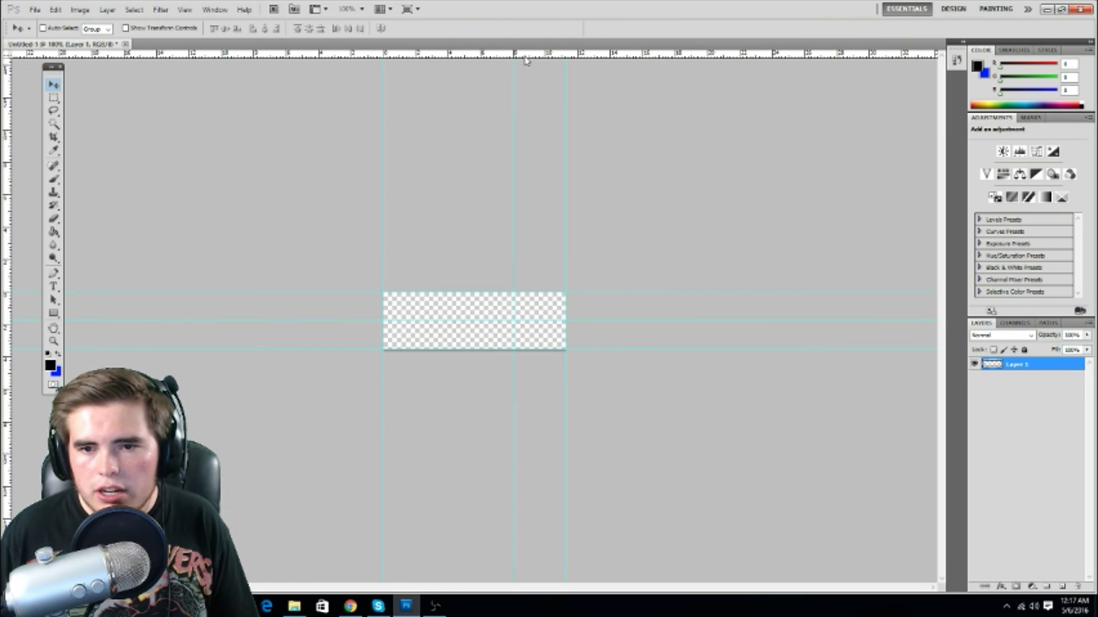
left_click_drag(525, 56, 525, 311)
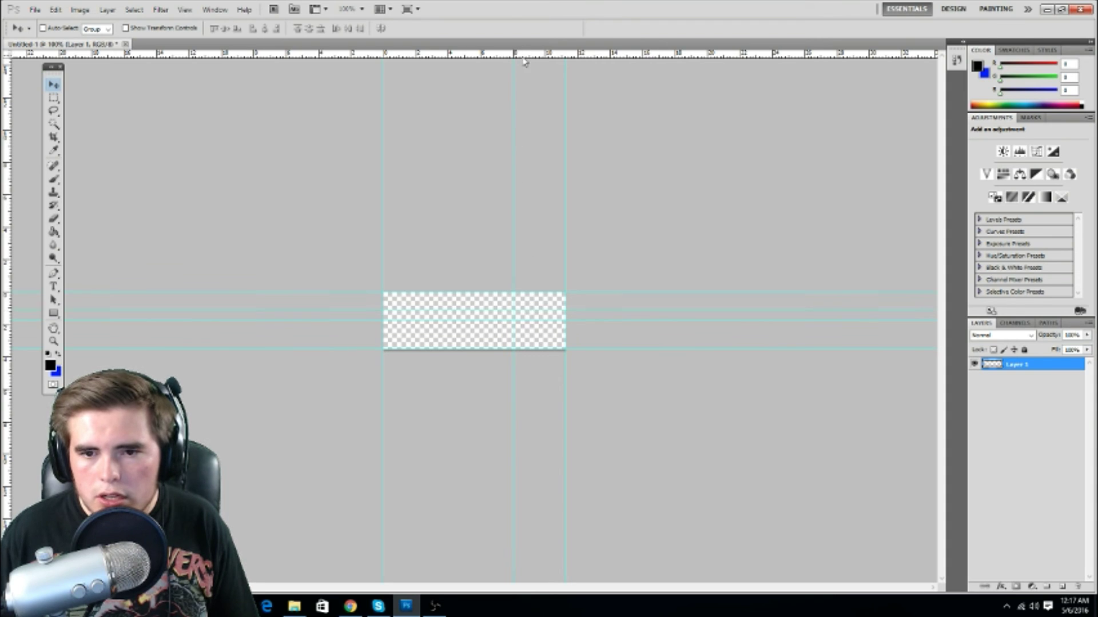
left_click_drag(524, 62, 531, 332)
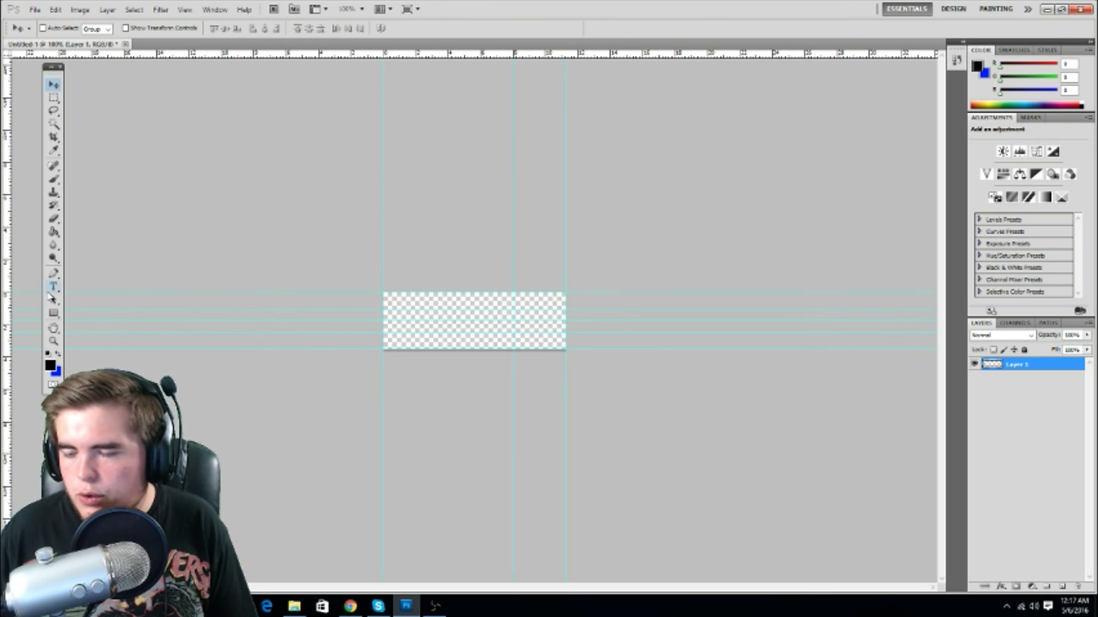
- Draw a closed Pen path outlining the notched flag at the canvas's right end
left_click(54, 274)
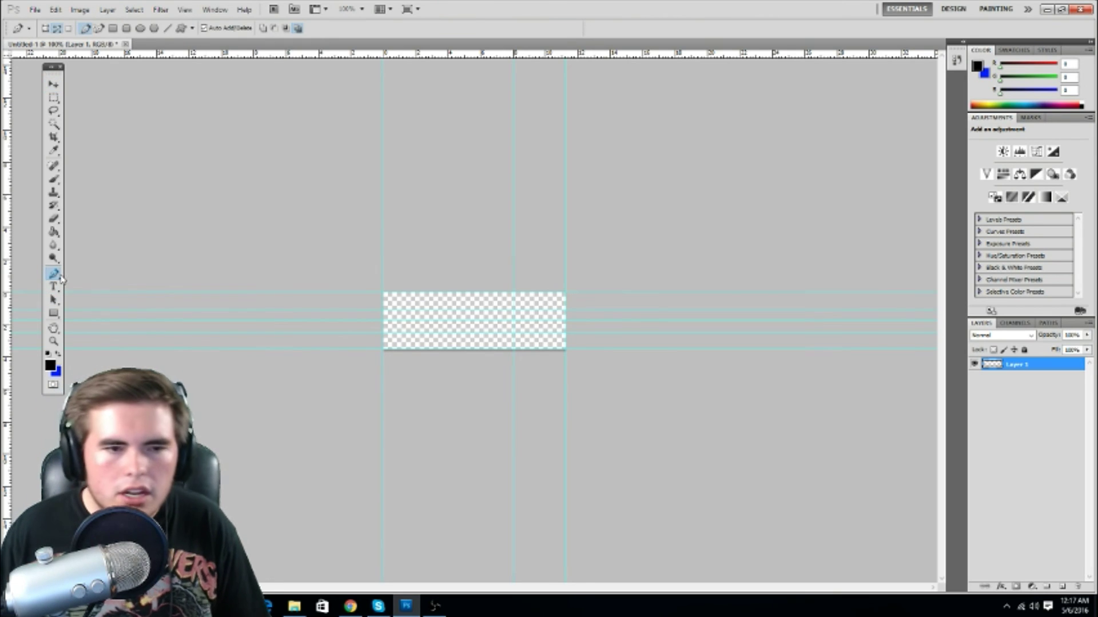
left_click(566, 292)
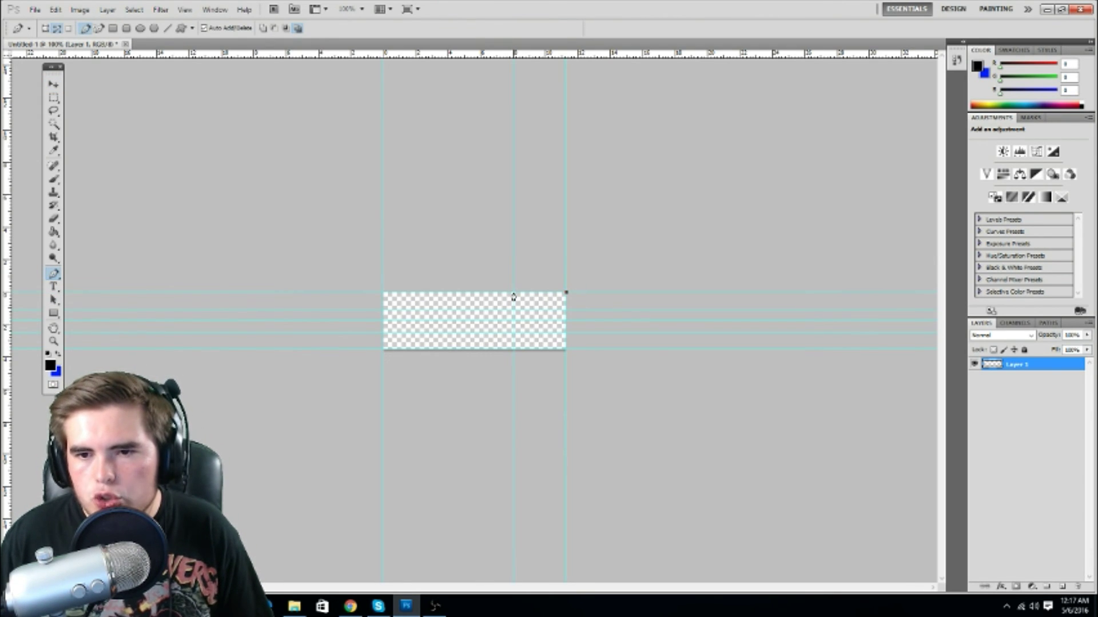
left_click(514, 293)
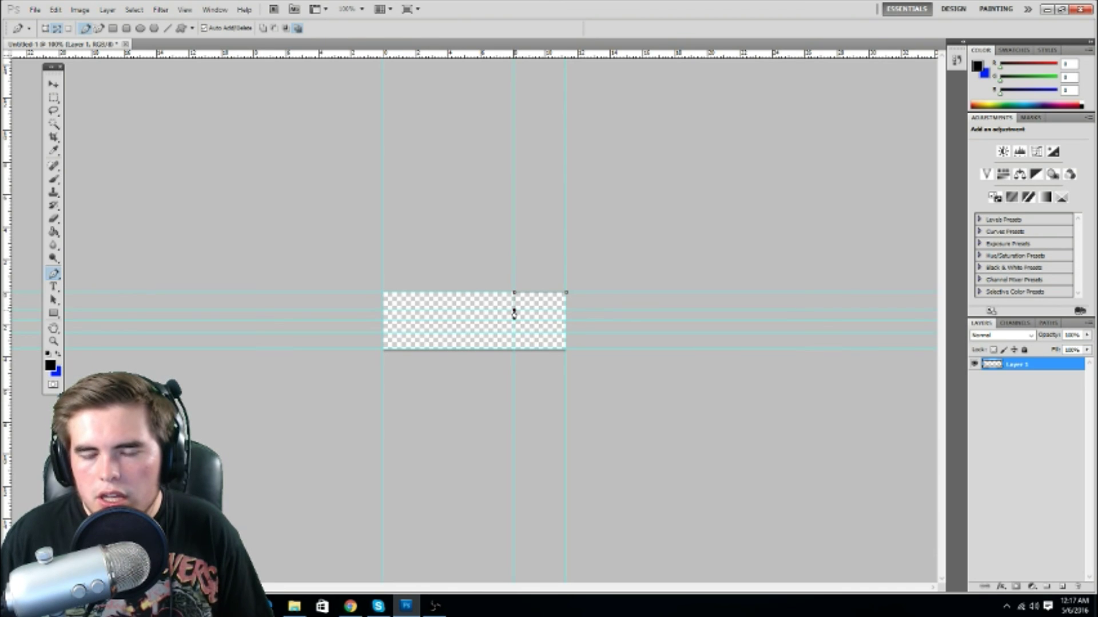
left_click(513, 309)
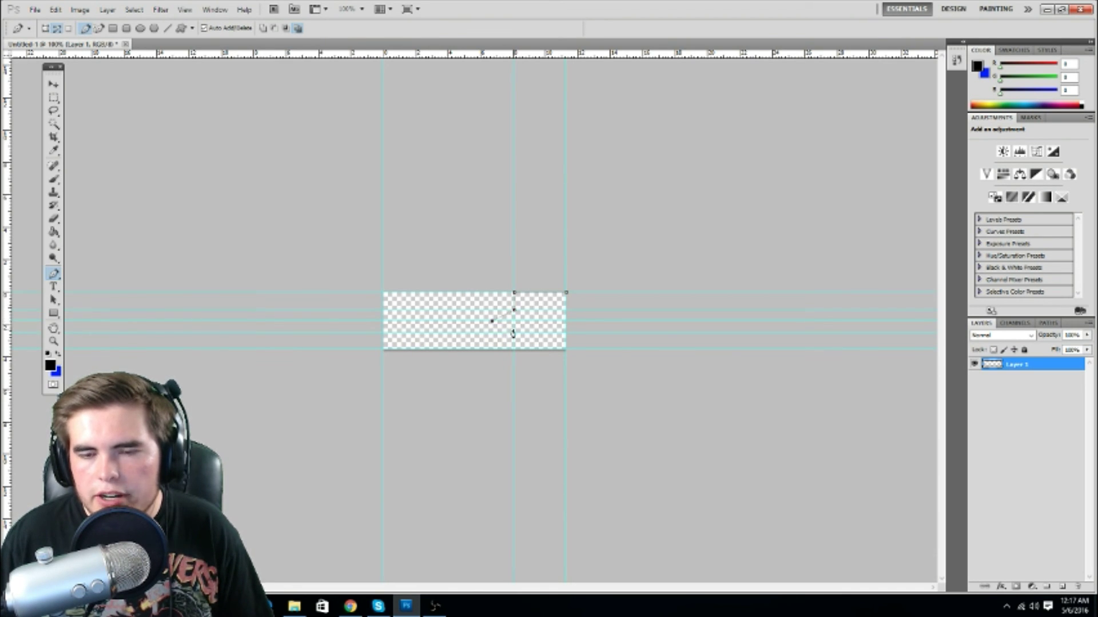
left_click(514, 332)
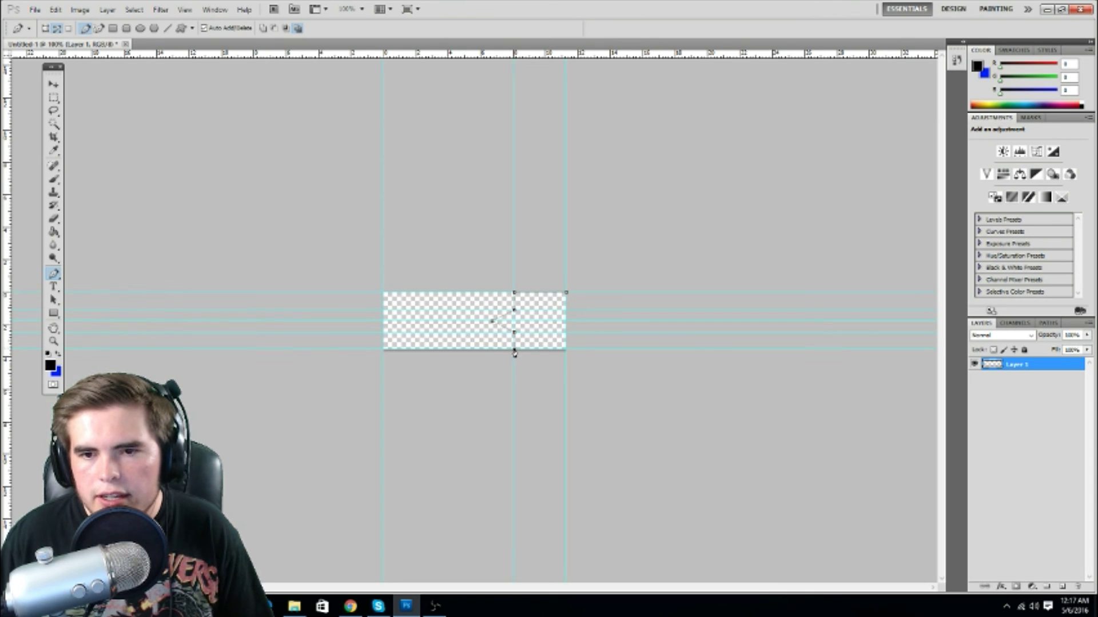
left_click(566, 349)
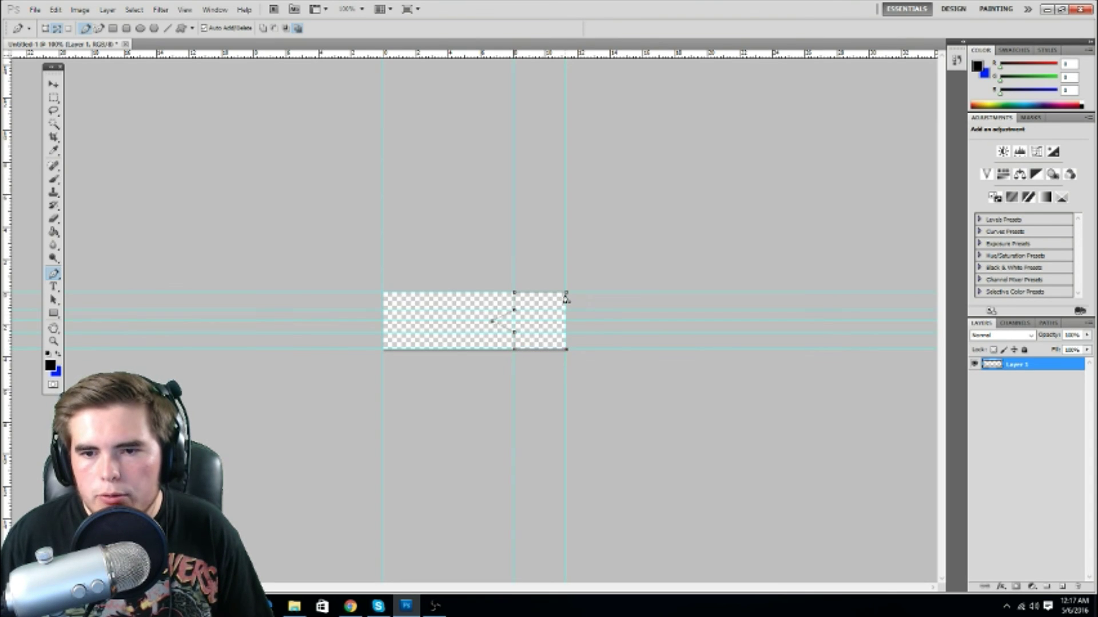
left_click(566, 294)
- Fill the flag path with black, then delete the path
right_click(546, 319)
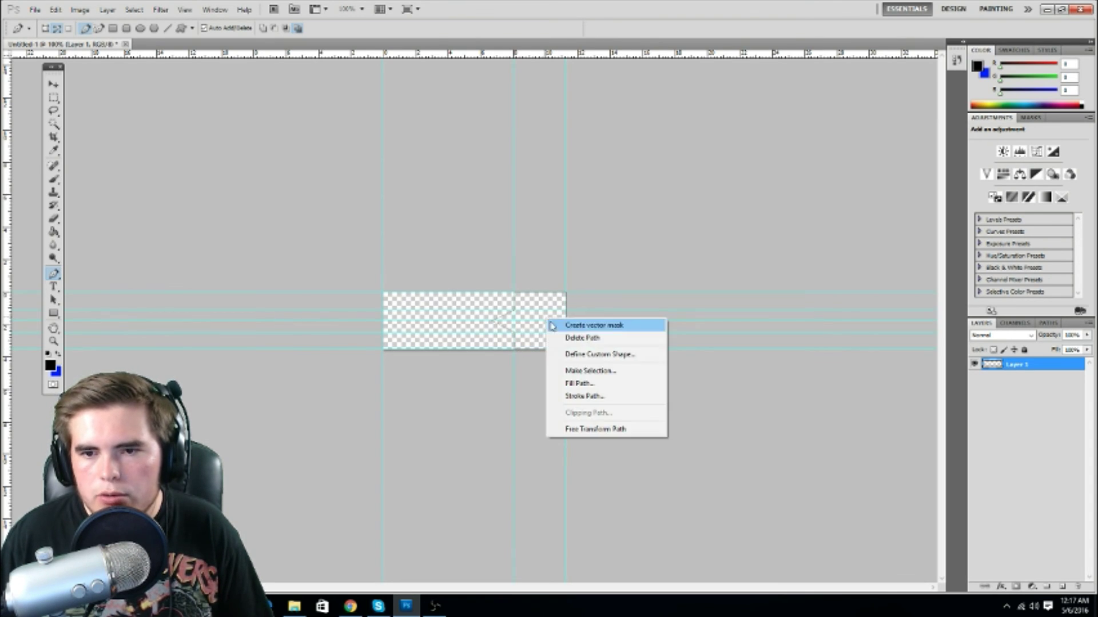
left_click(592, 386)
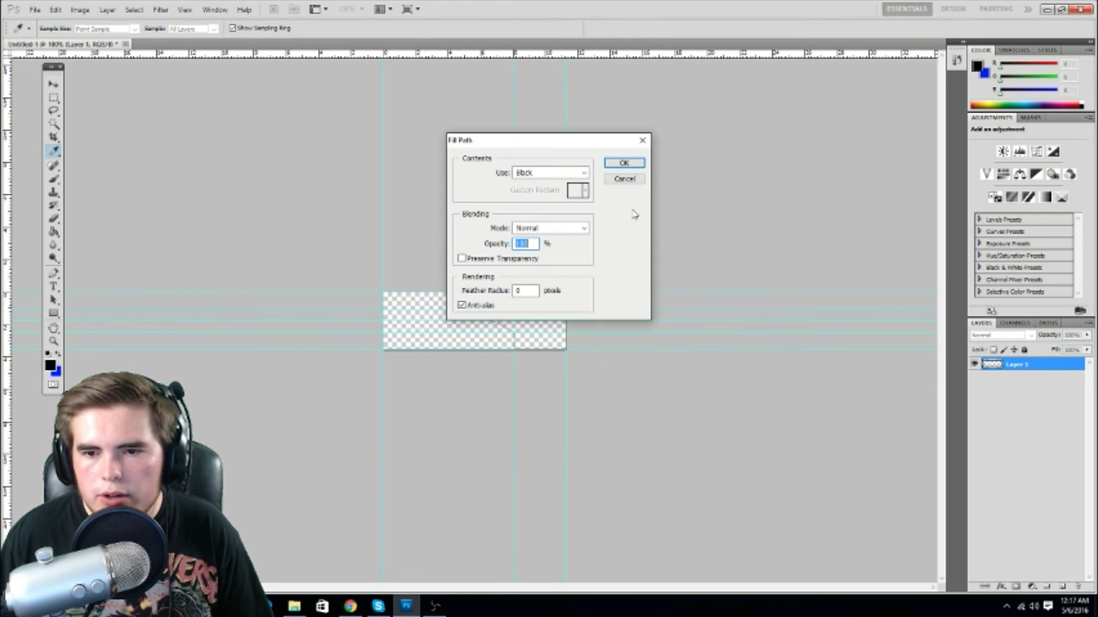
left_click(624, 163)
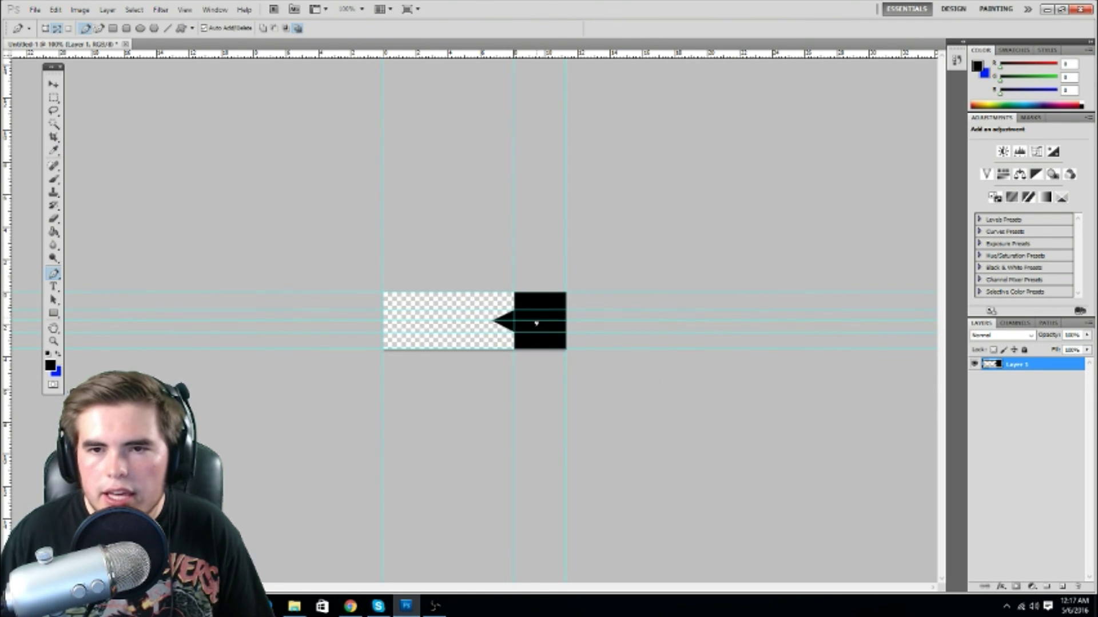
right_click(536, 323)
left_click(554, 340)
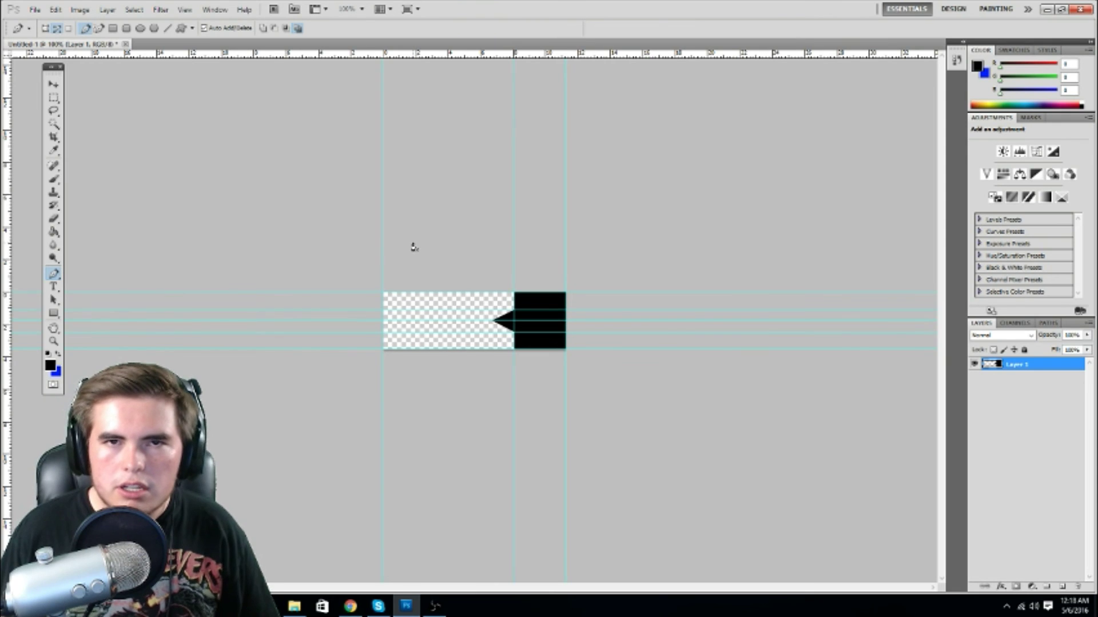
- Remove the three middle horizontal guides and the interior vertical guide, then open the Photoshop Designs folder
left_click(47, 84)
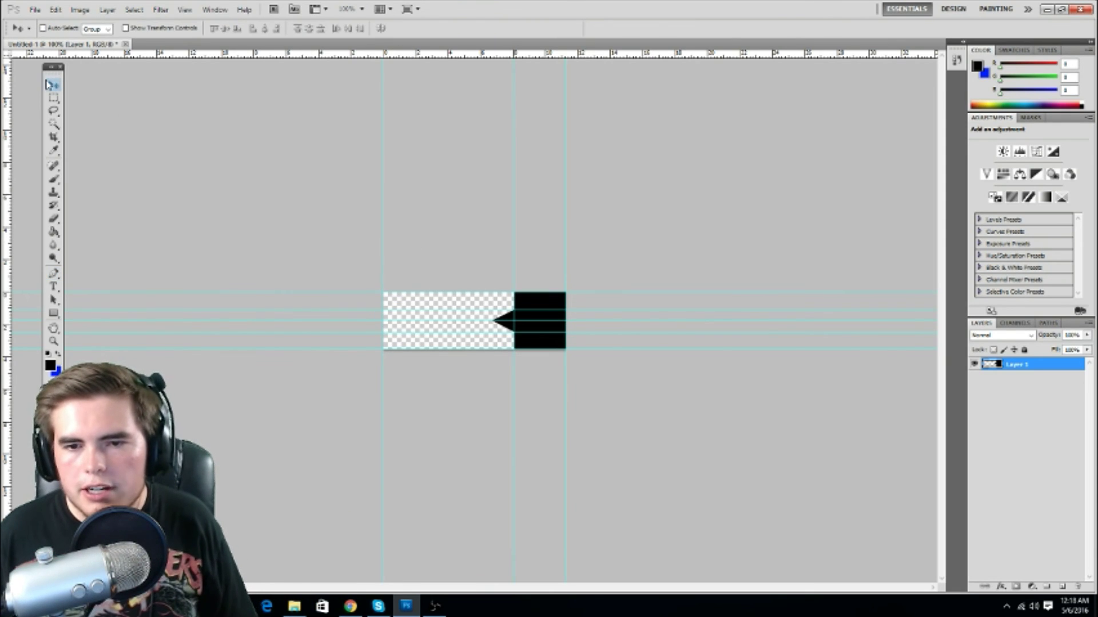
left_click_drag(479, 310, 464, 54)
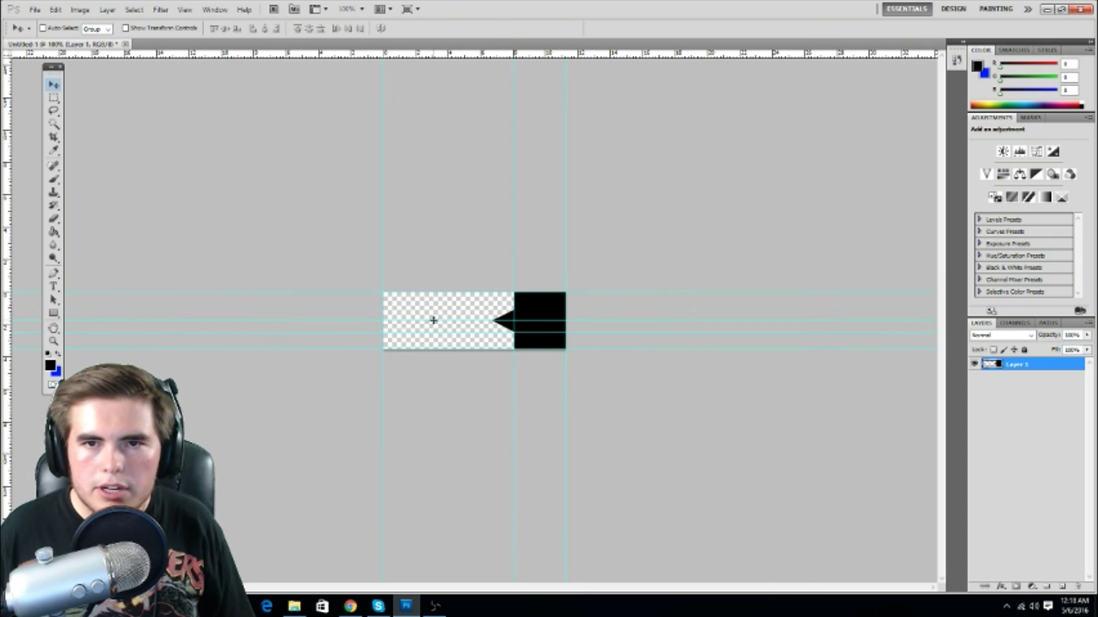
left_click_drag(433, 320, 469, 57)
left_click_drag(489, 334, 492, 55)
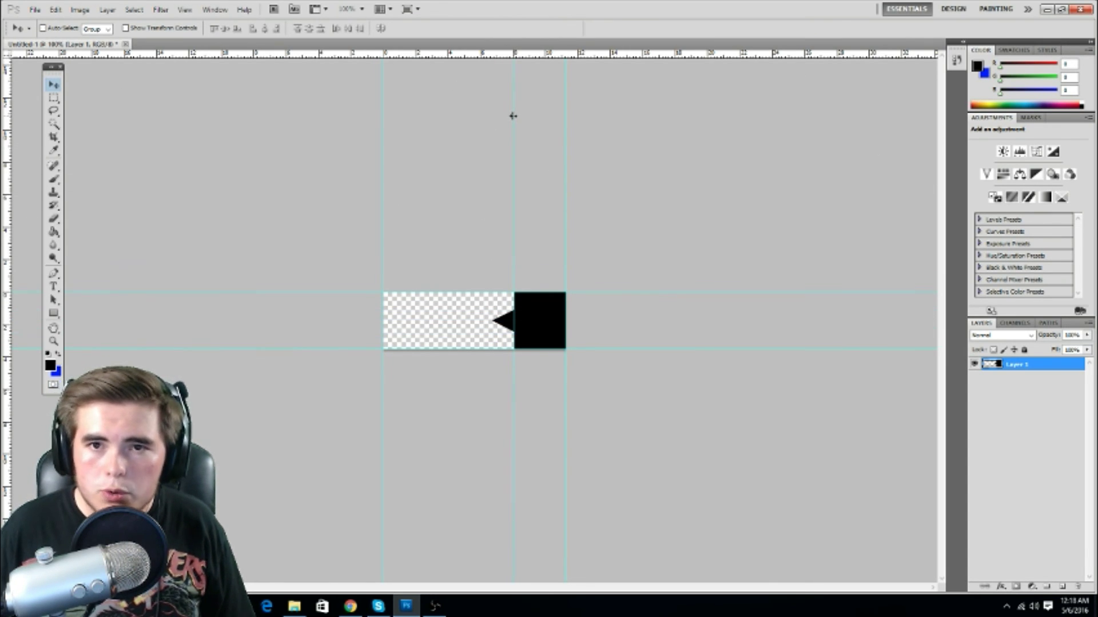
left_click_drag(6, 174, 6, 175)
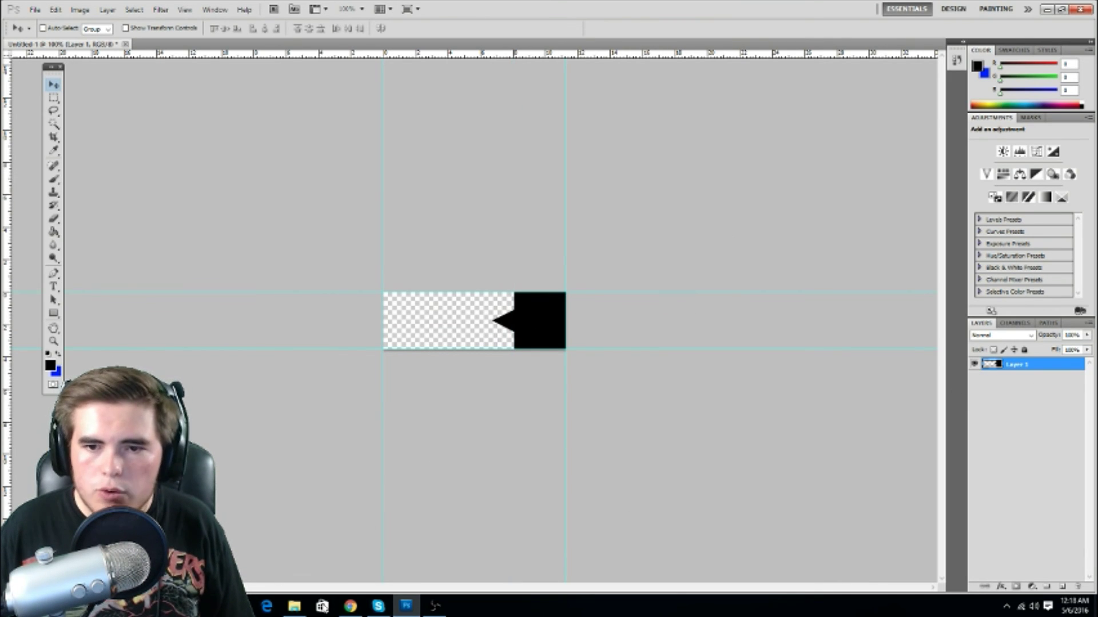
left_click(294, 606)
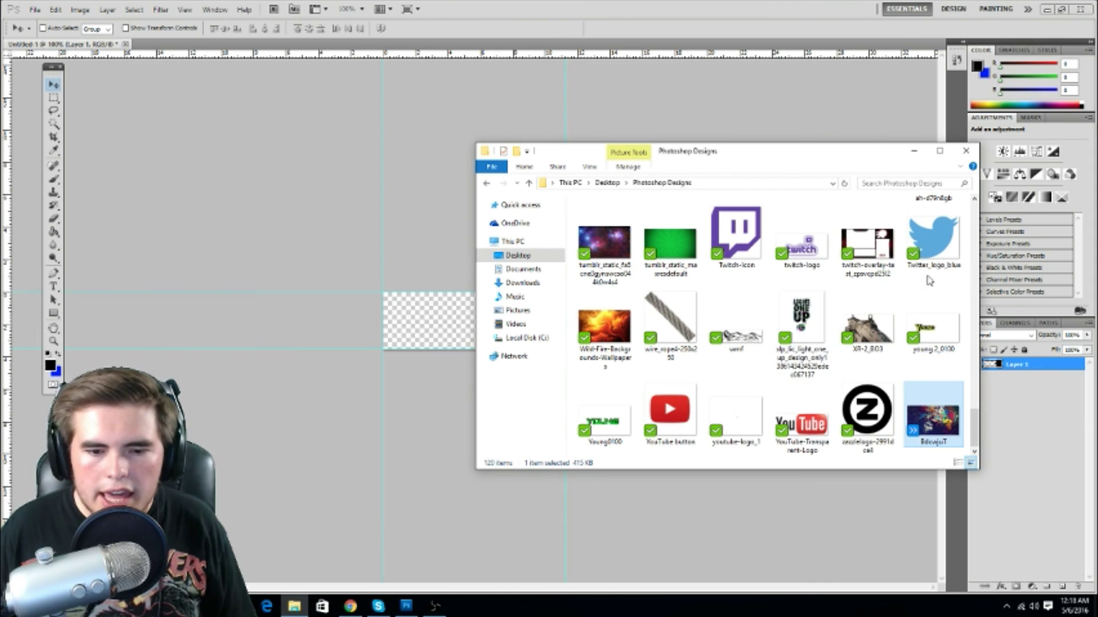
- Drag Twitter_logo_blue from the Photoshop Designs folder onto the canvas as a new layer
mouse_move(944, 261)
left_mouse_down()
mouse_move(909, 257)
mouse_move(839, 344)
mouse_move(956, 254)
left_mouse_up()
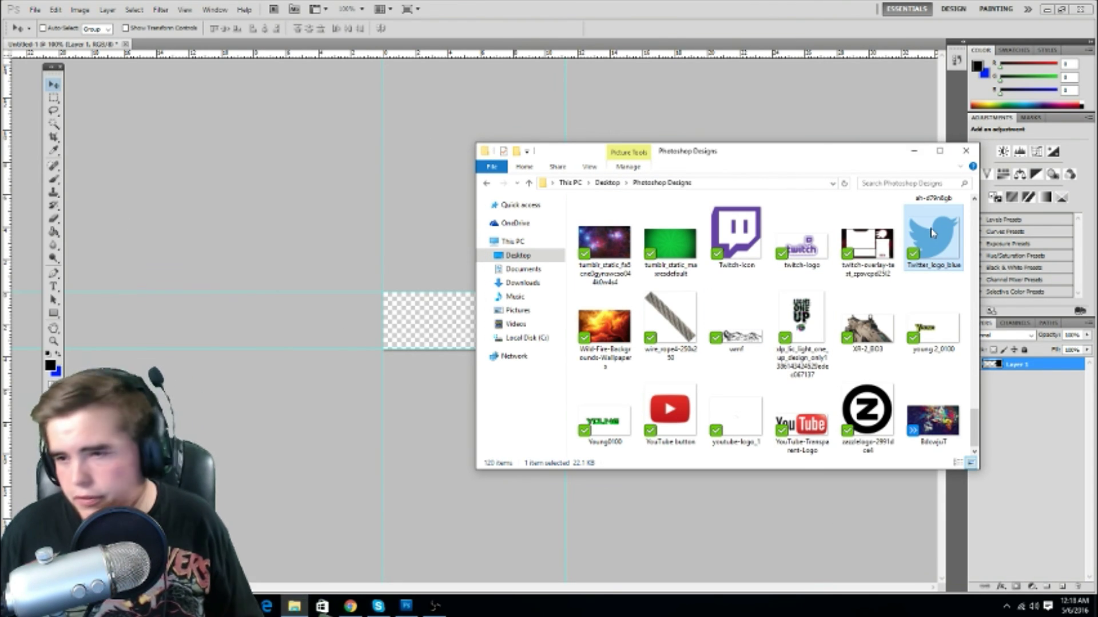
left_click_drag(933, 234, 425, 335)
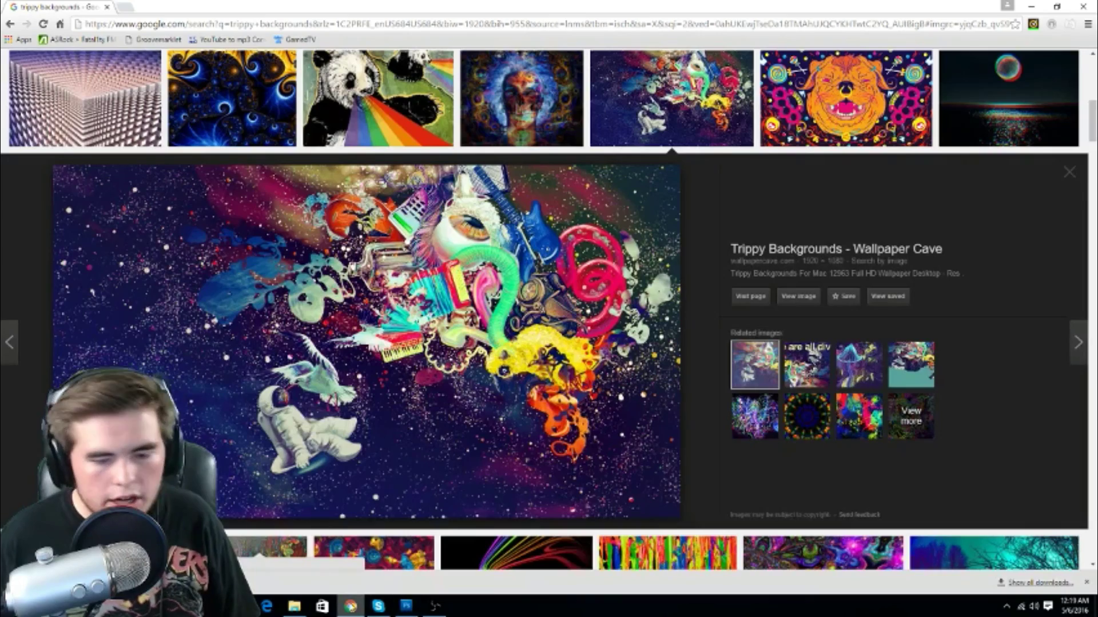
left_click(1067, 173)
scroll(549, 309, "up", 3)
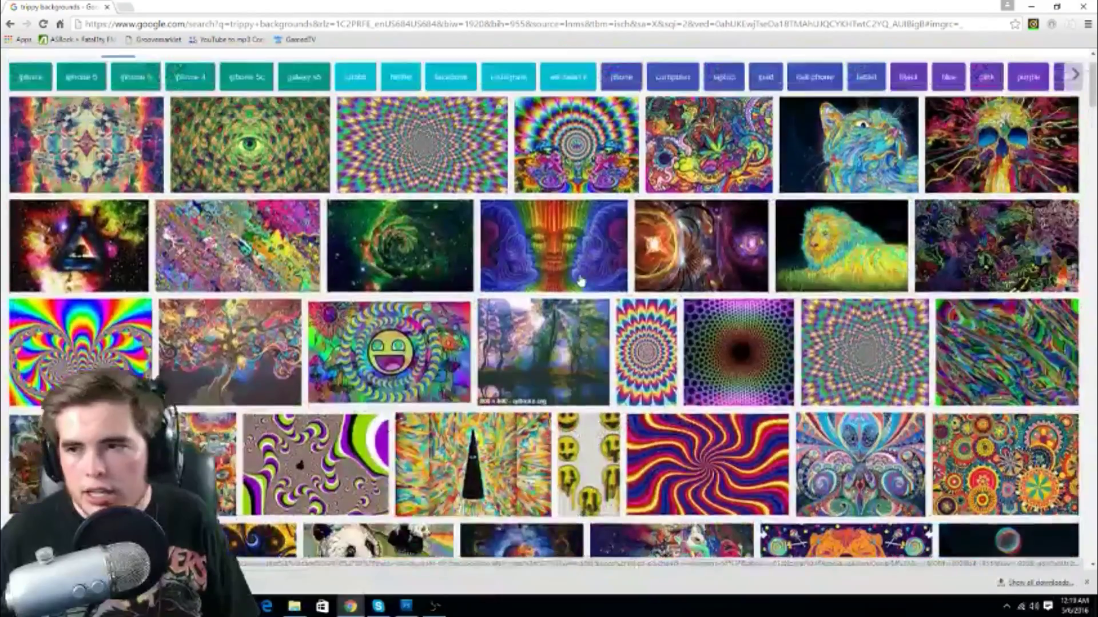
left_click(335, 100)
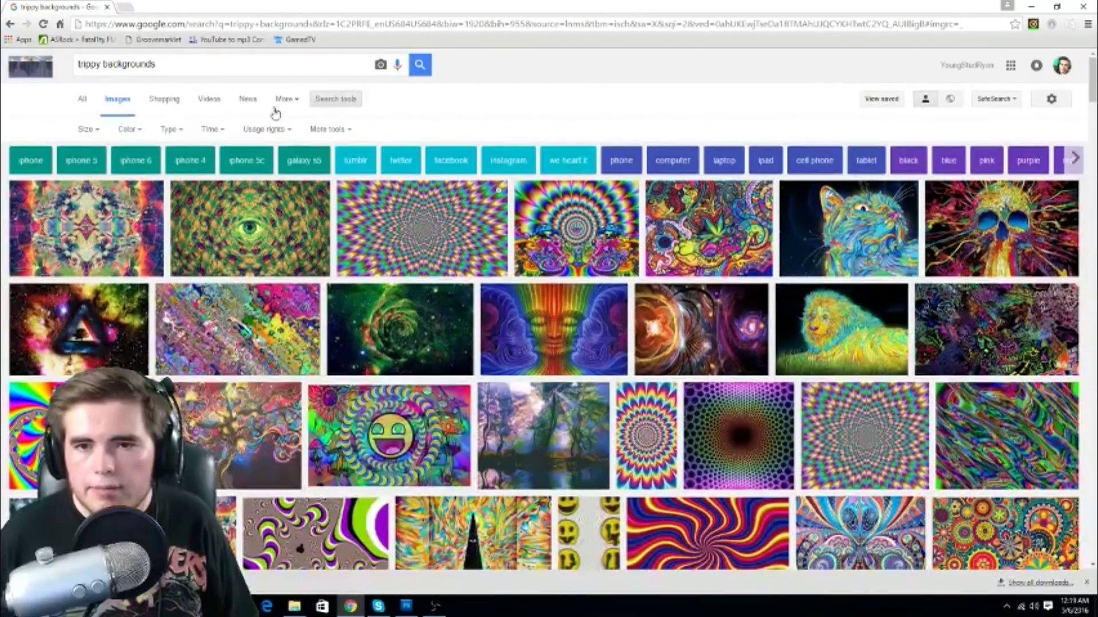
left_click(126, 129)
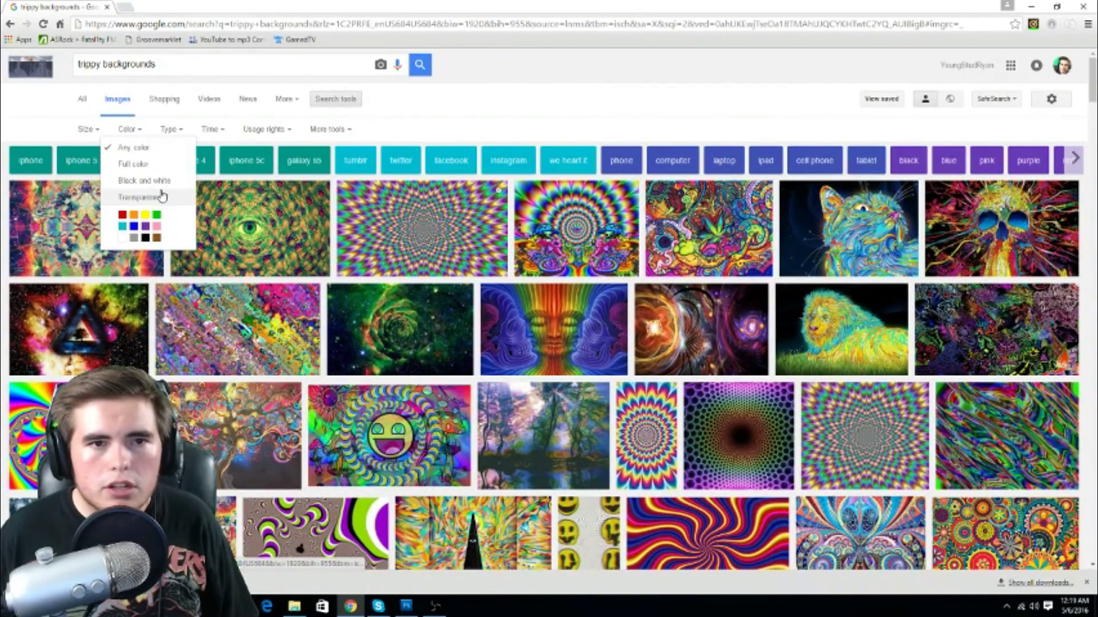
left_click(335, 99)
scroll(344, 229, "down", 3)
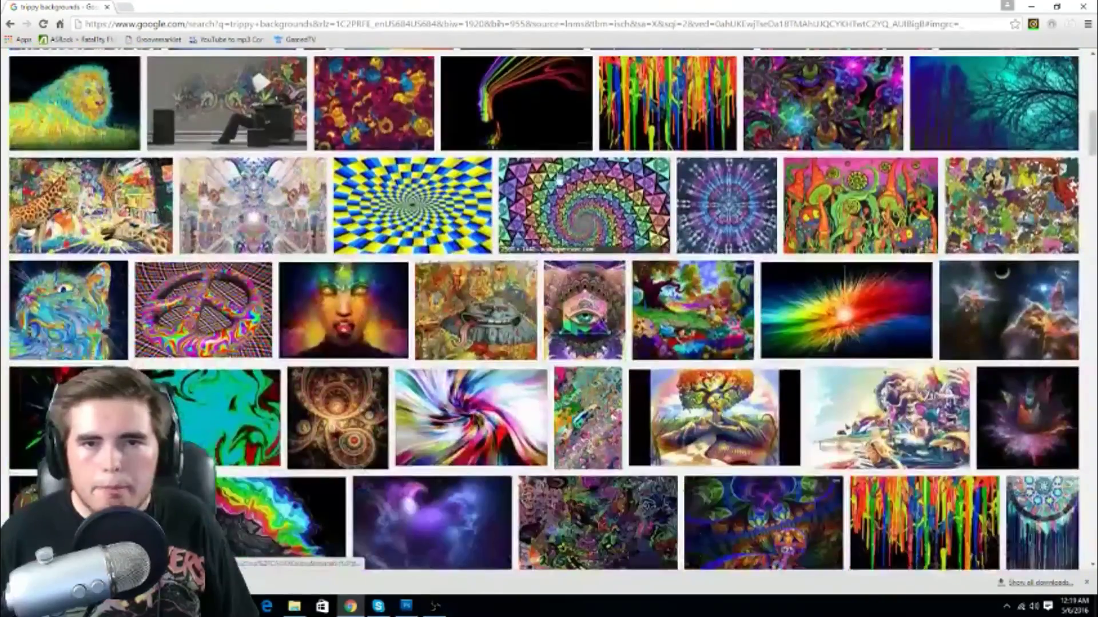
scroll(559, 183, "down", 8)
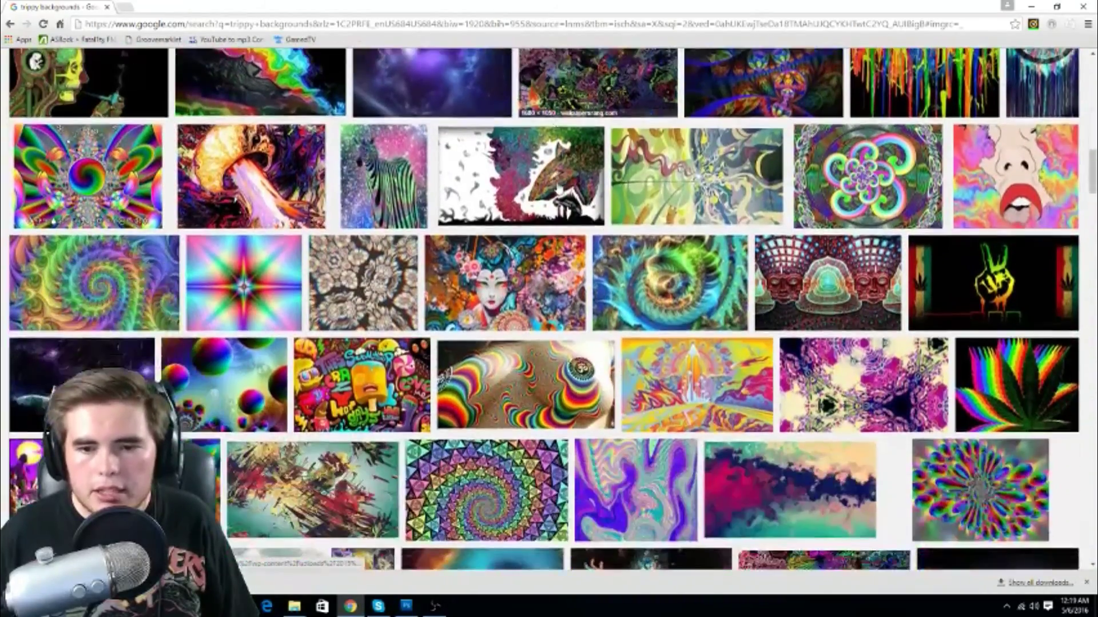
scroll(559, 183, "down", 7)
scroll(559, 182, "up", 7)
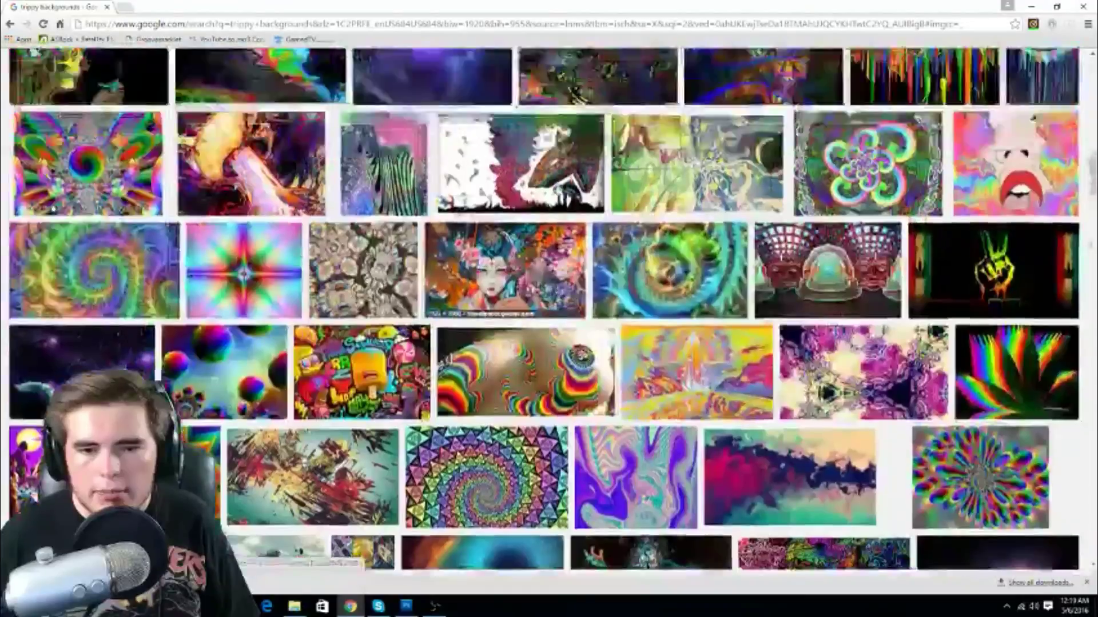
scroll(545, 307, "up", 5)
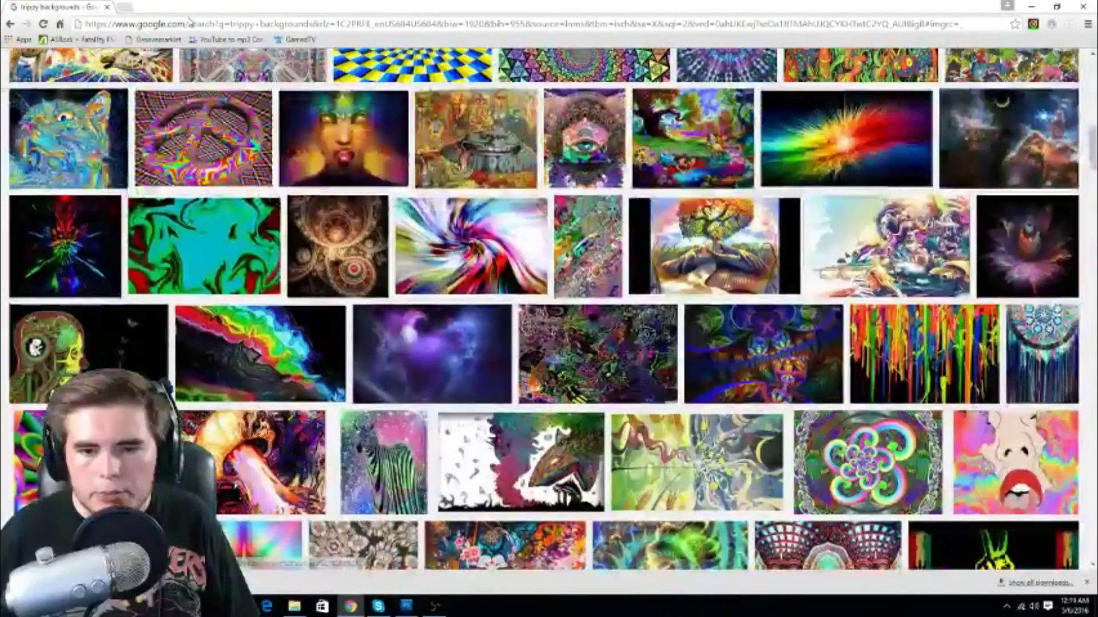
left_click(422, 608)
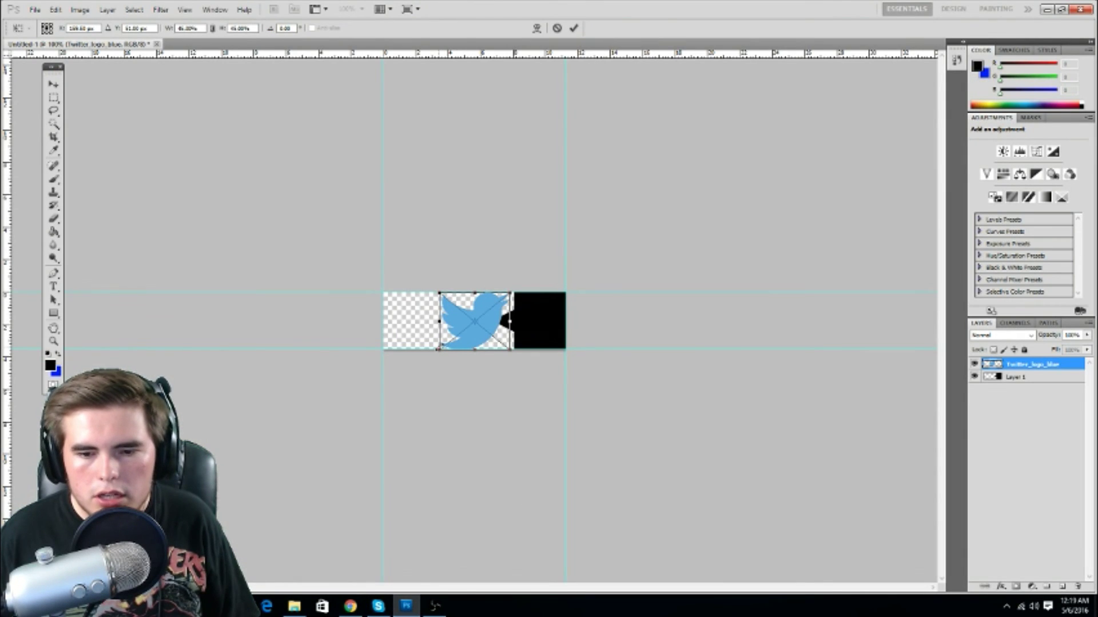
- Scale the Twitter logo down to a small icon, commit it, and move it left of the flag
left_click_drag(432, 351, 468, 342)
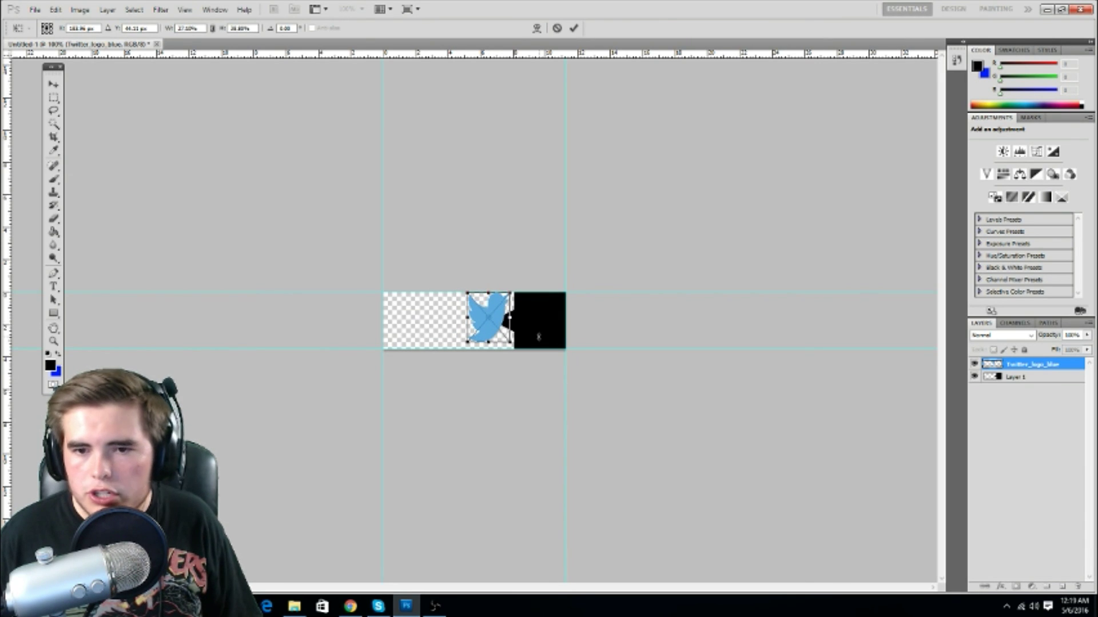
key("ctrl+z")
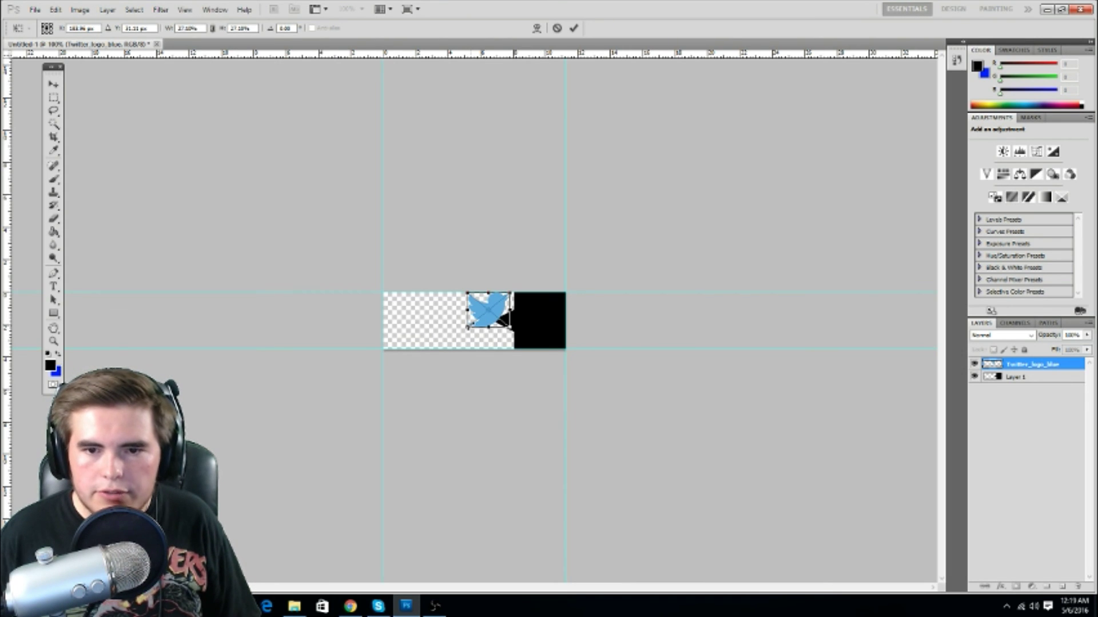
left_click_drag(488, 309, 524, 335)
right_click(535, 330)
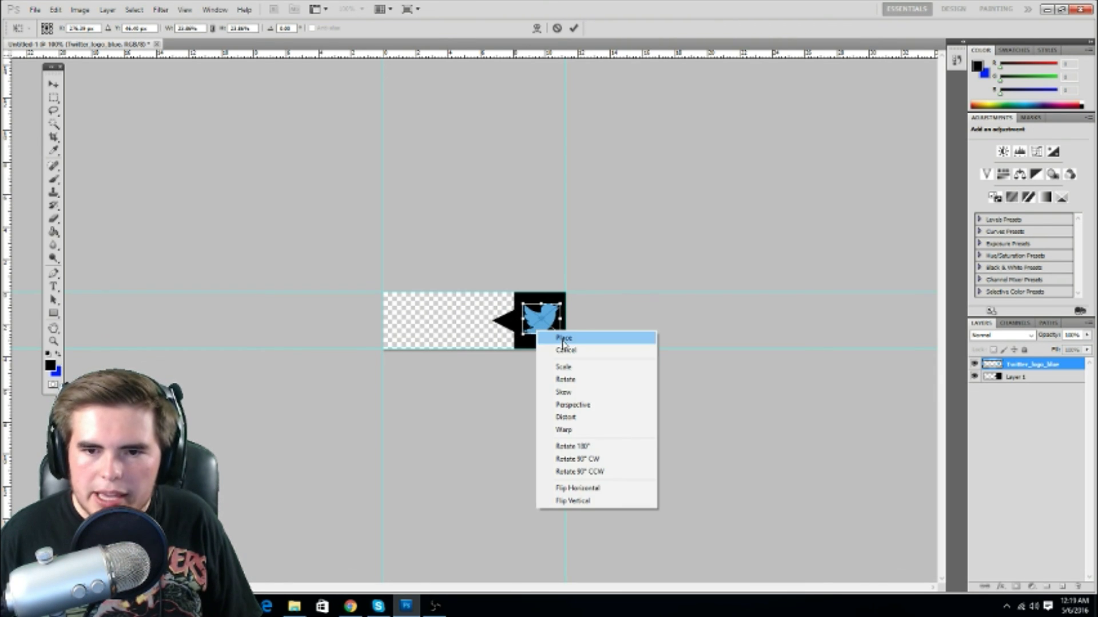
left_click(563, 339)
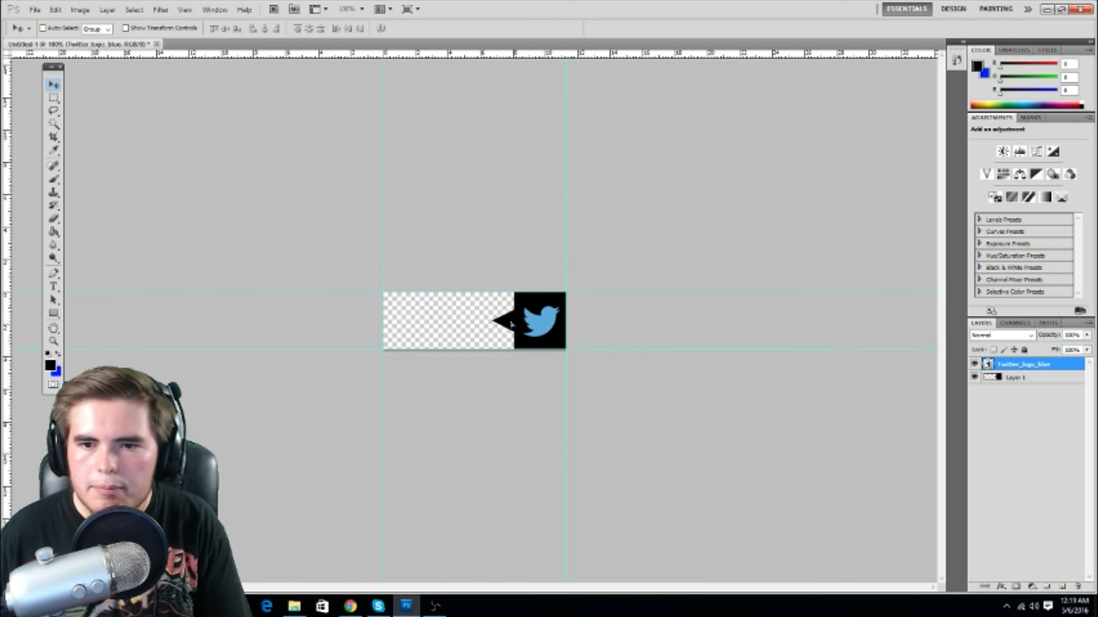
left_click_drag(512, 324, 442, 324)
- Give Layer 1 a Color Overlay sampled from the bird's blue (5ea9dd) and a black Stroke
right_click(1005, 377)
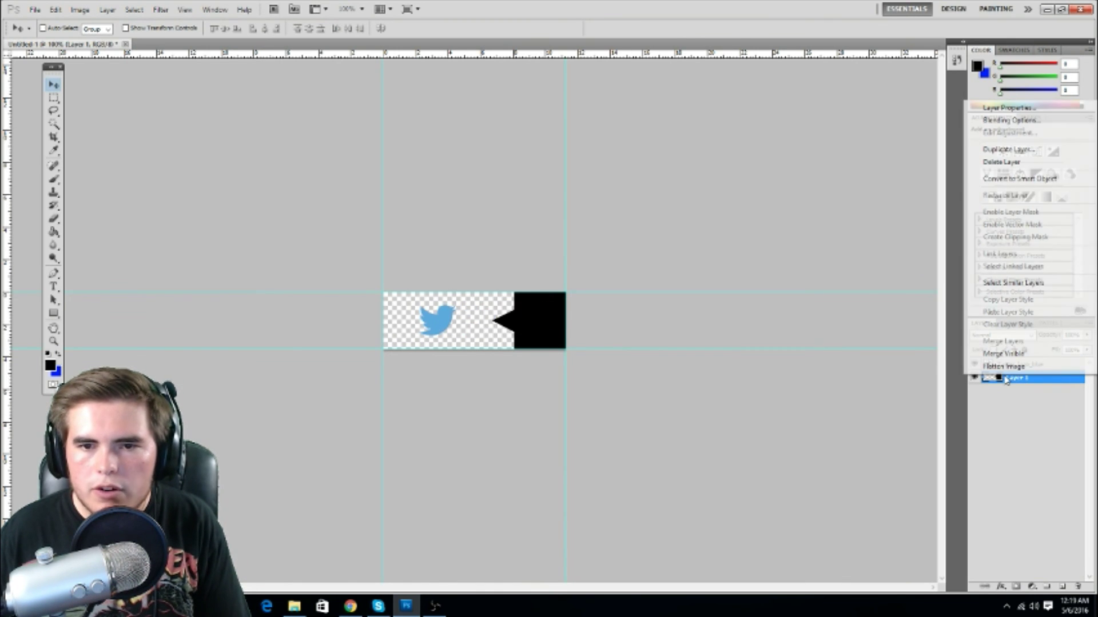
left_click(865, 165)
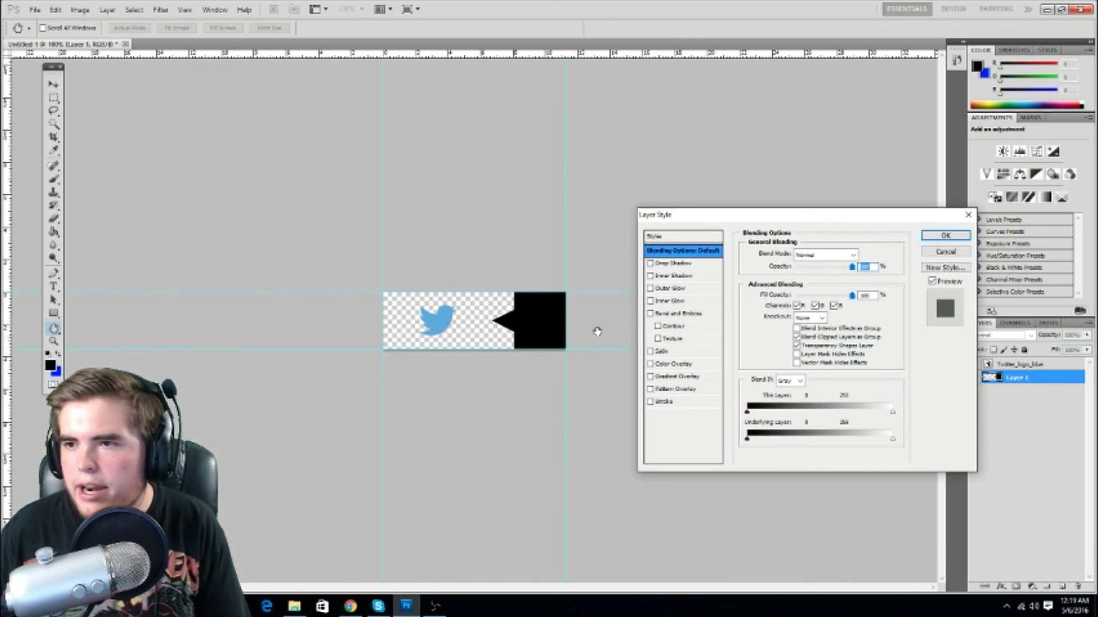
left_click(650, 364)
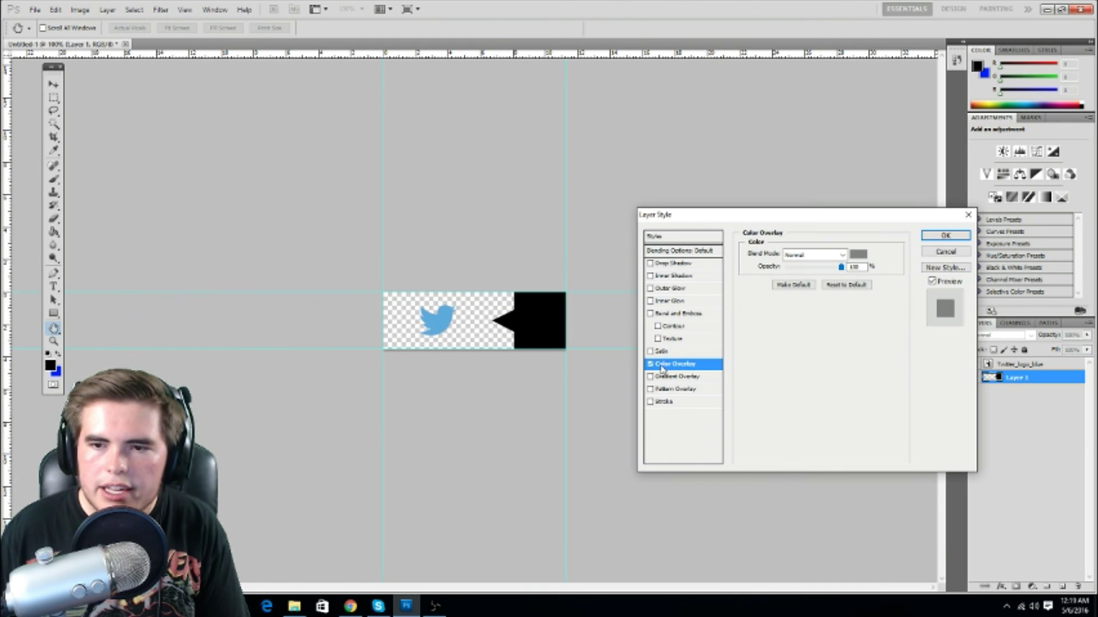
left_click(858, 254)
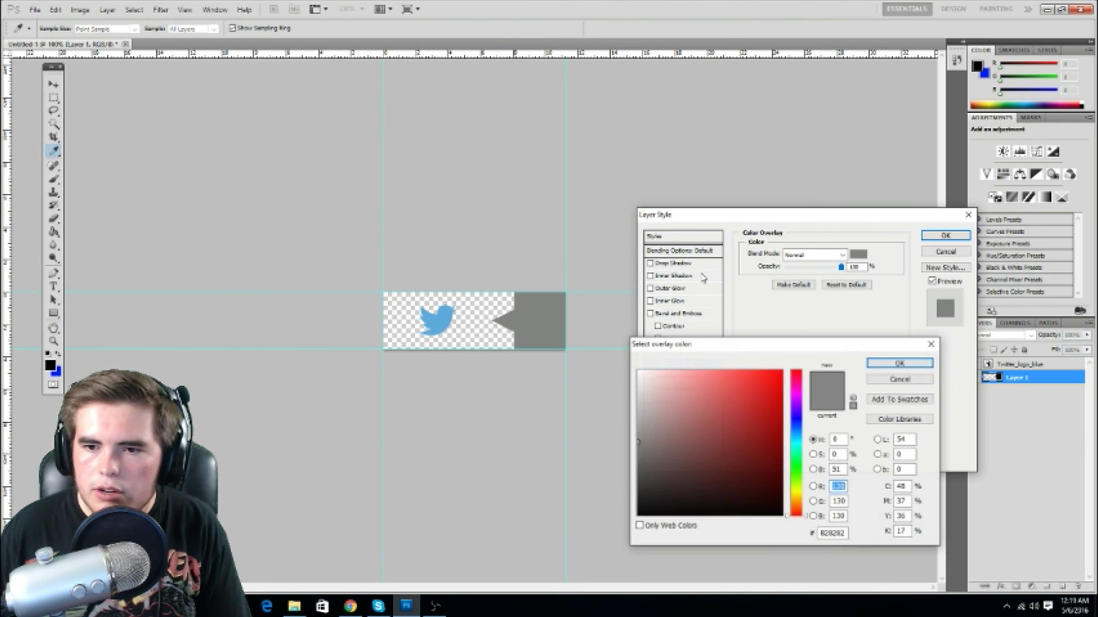
left_click(446, 322)
left_click(909, 364)
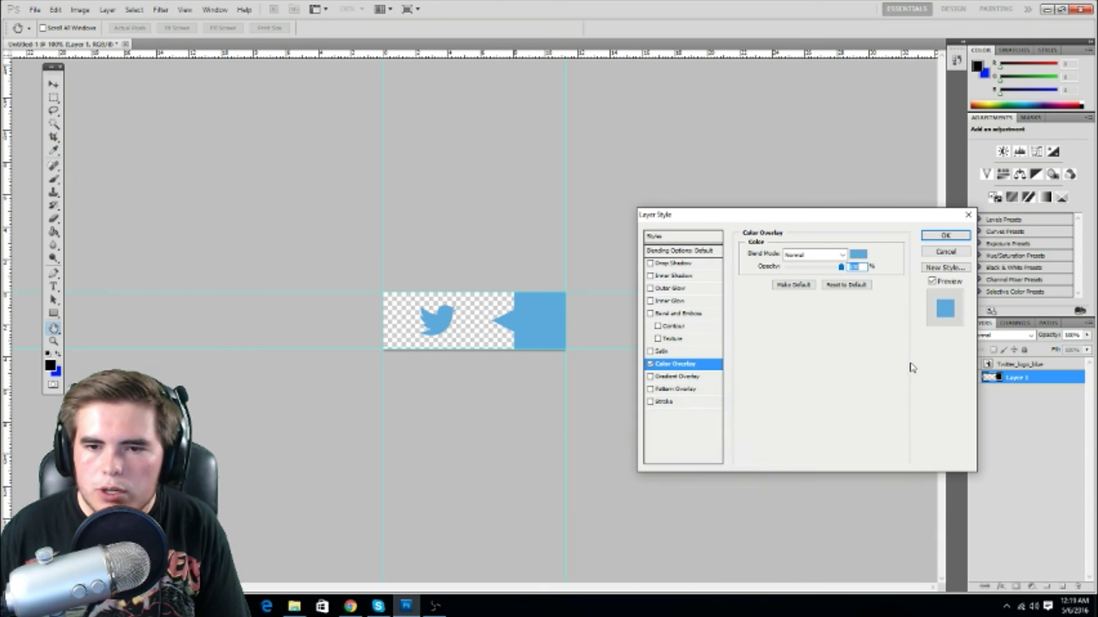
left_click(650, 403)
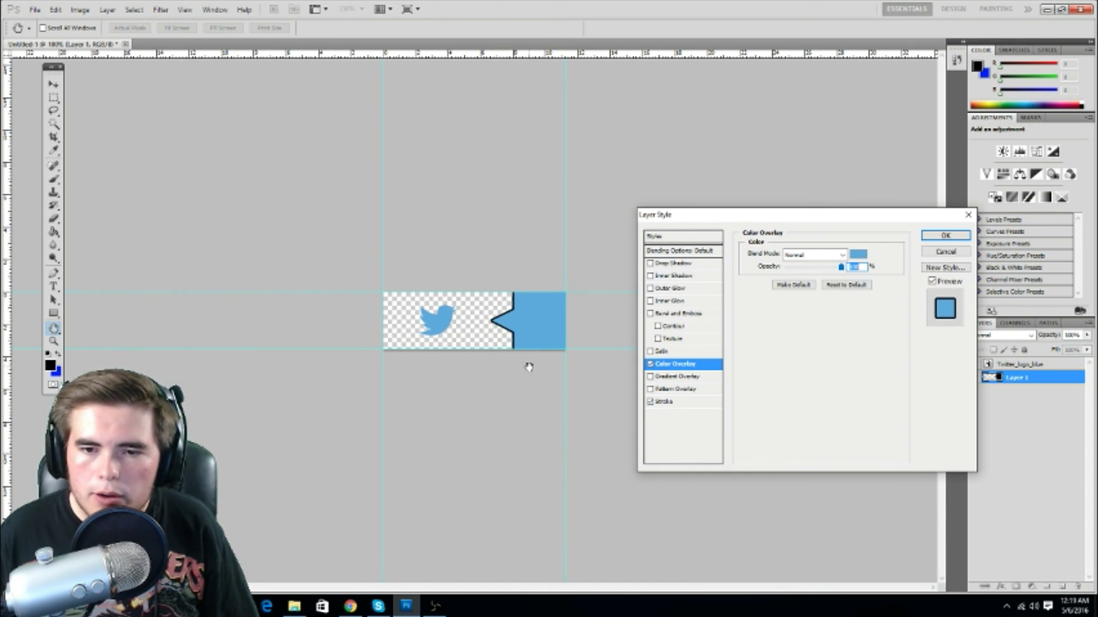
left_click(962, 238)
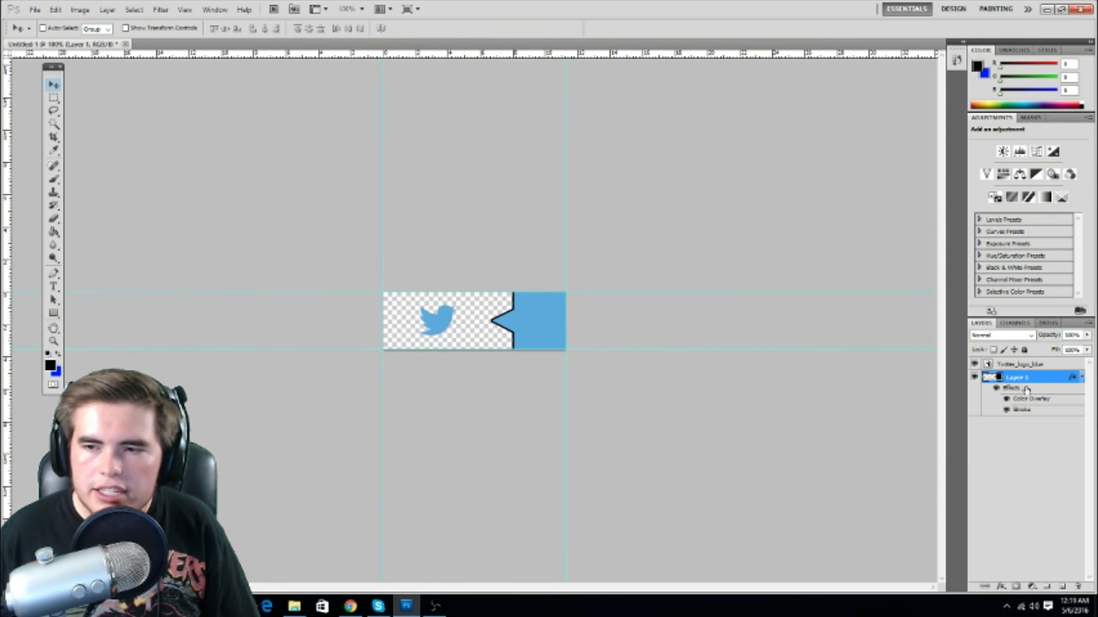
- Apply a black Color Overlay to Twitter_logo_blue and move the bird onto the blue flag
right_click(1021, 369)
left_click(1009, 74)
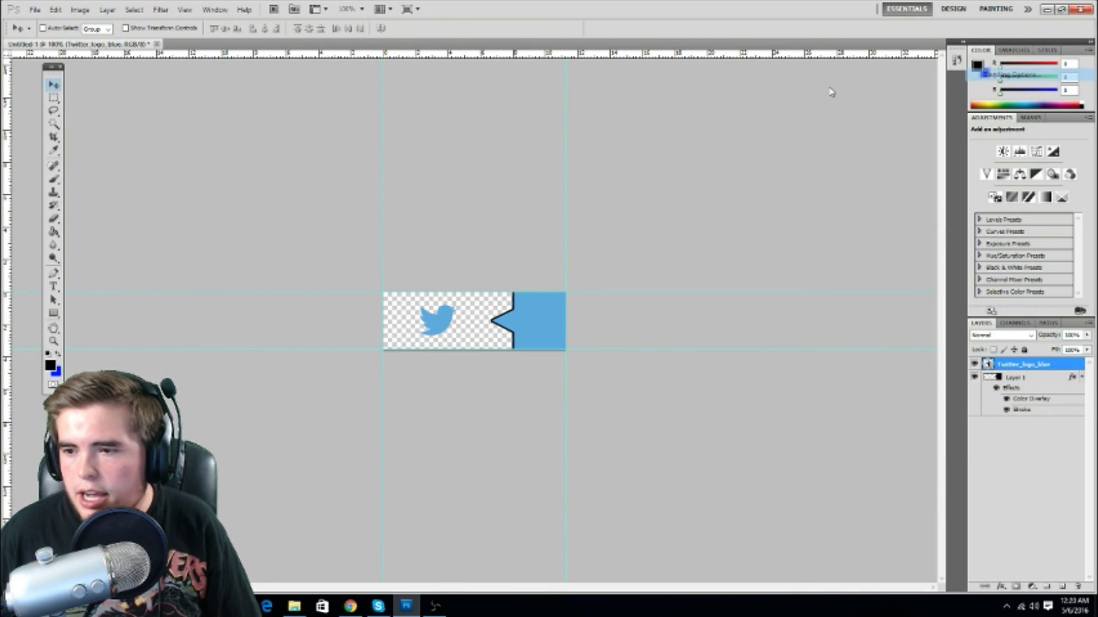
left_click(673, 364)
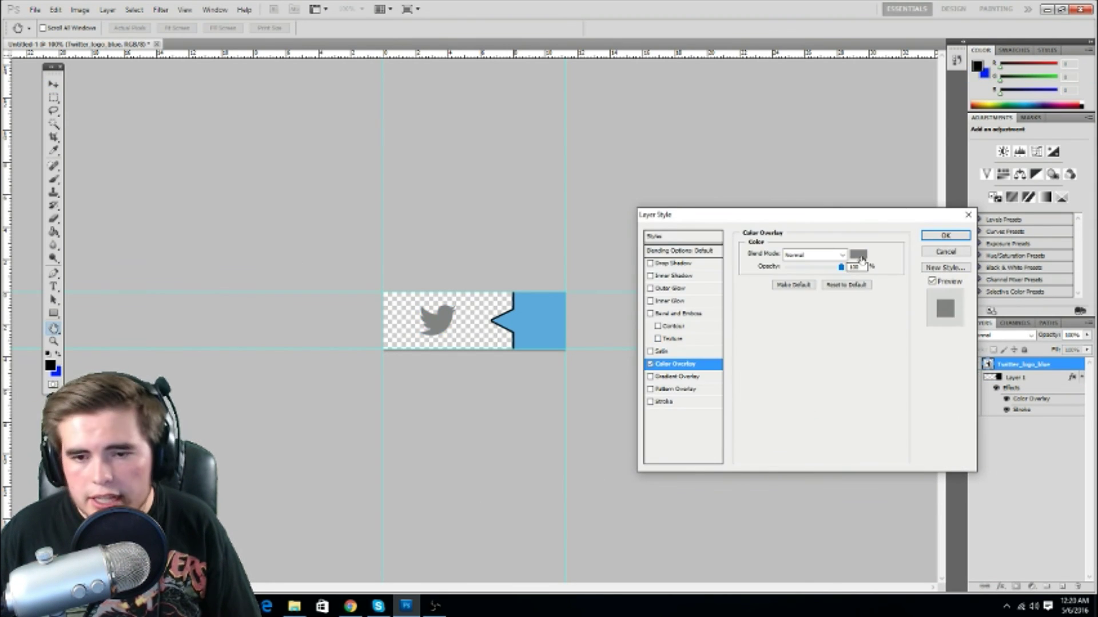
left_click(858, 253)
left_click(503, 312)
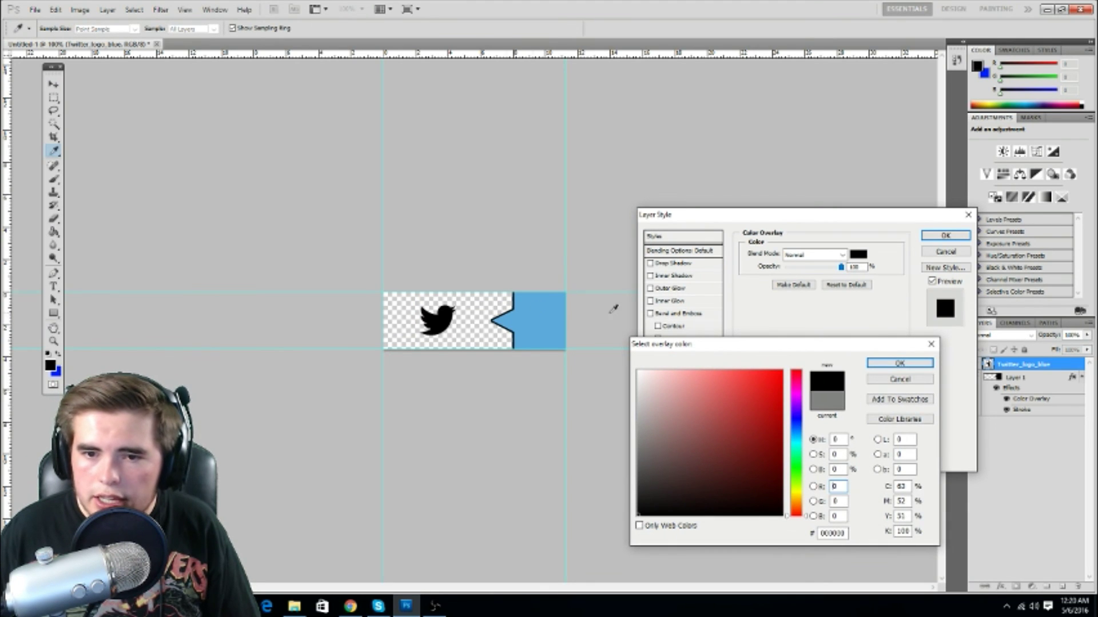
left_click(899, 363)
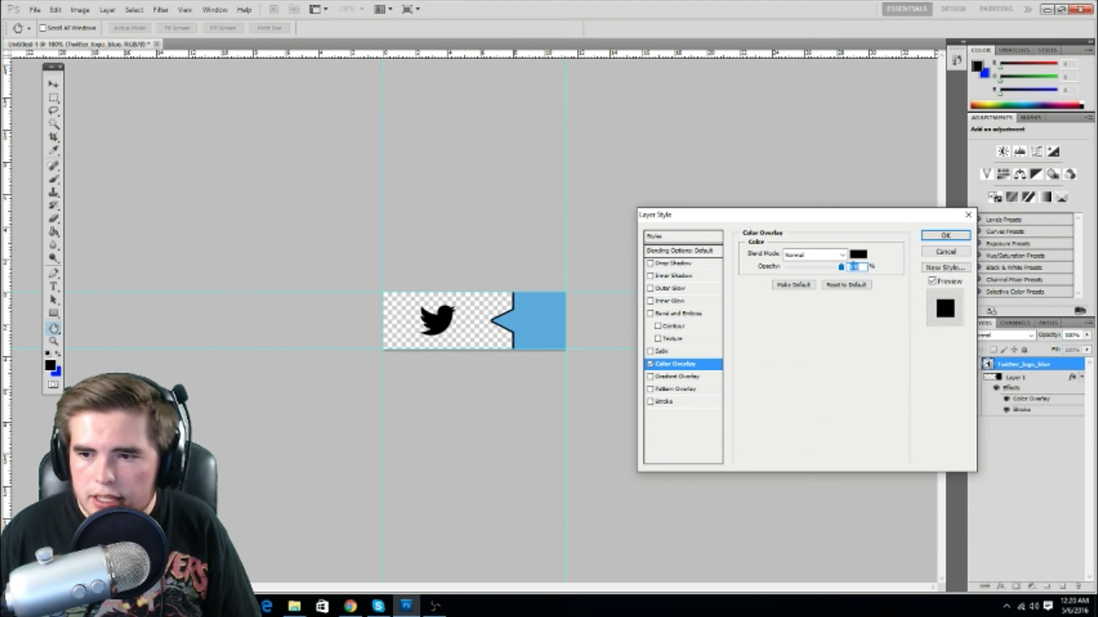
left_click(857, 254)
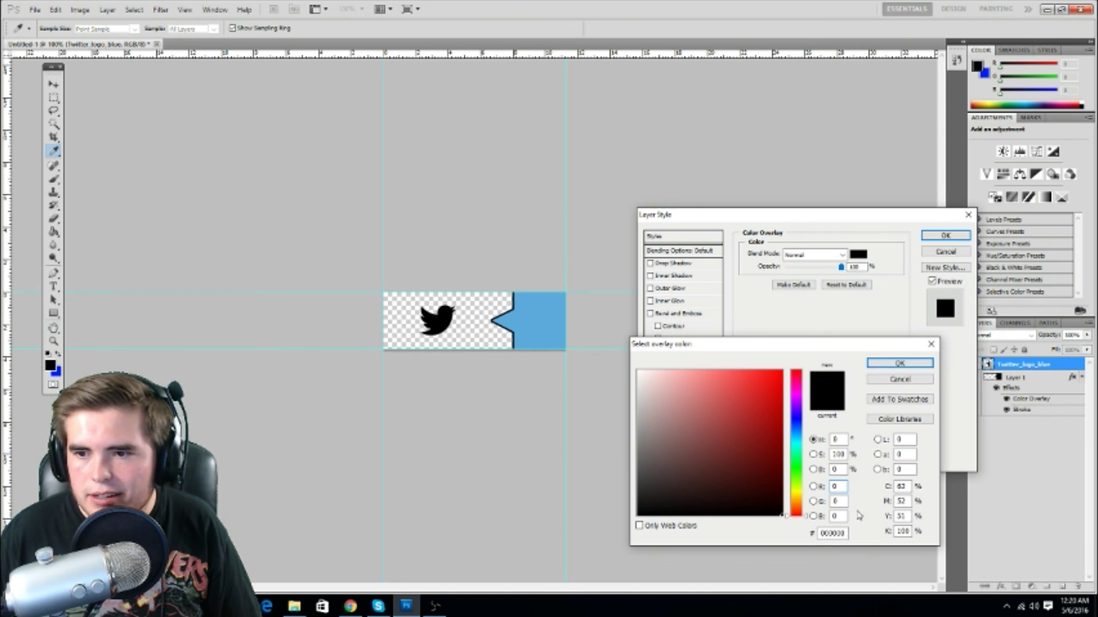
left_click(899, 363)
left_click(945, 235)
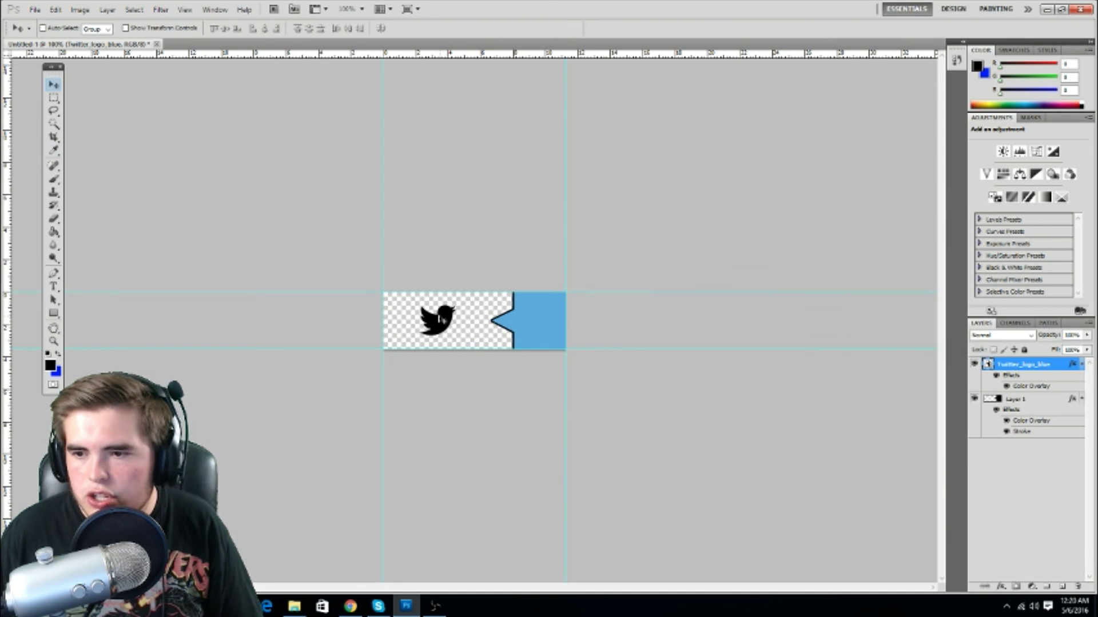
left_click_drag(439, 319, 543, 322)
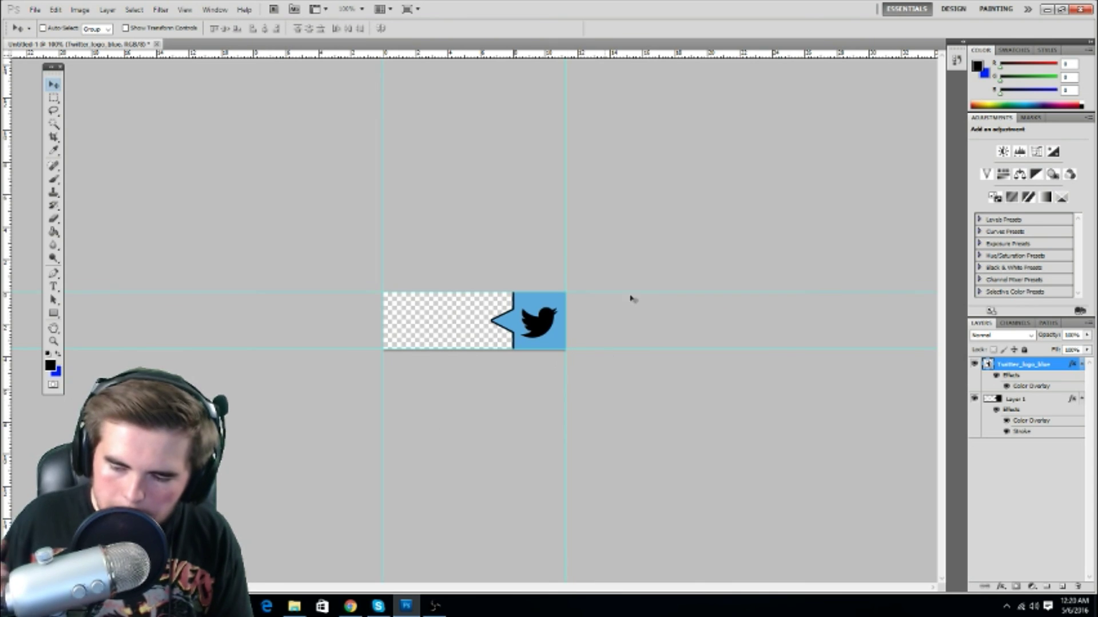
- Add Layer 2, fill it black with the Paint Bucket, and move it beneath Layer 1
left_click(1060, 587)
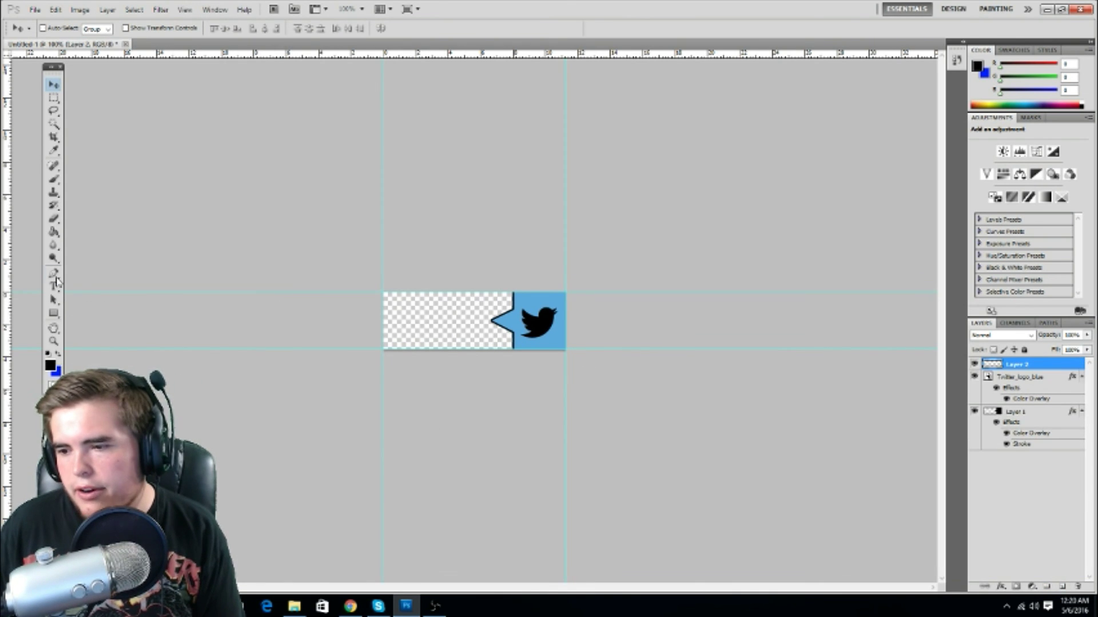
left_click(53, 233)
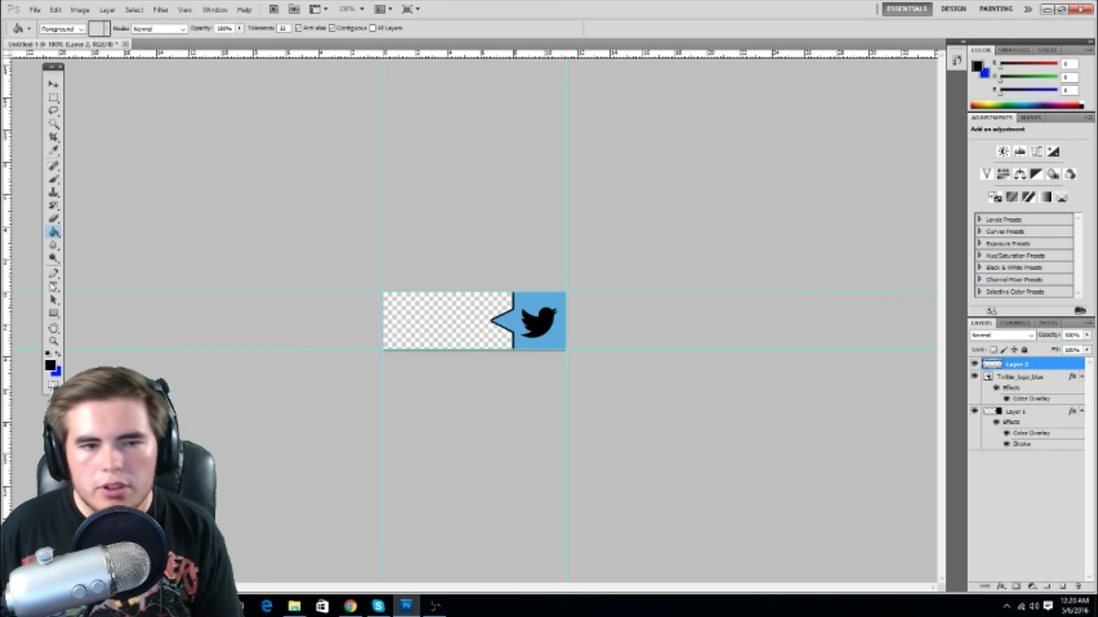
left_click(415, 311)
left_click_drag(1034, 365, 1036, 448)
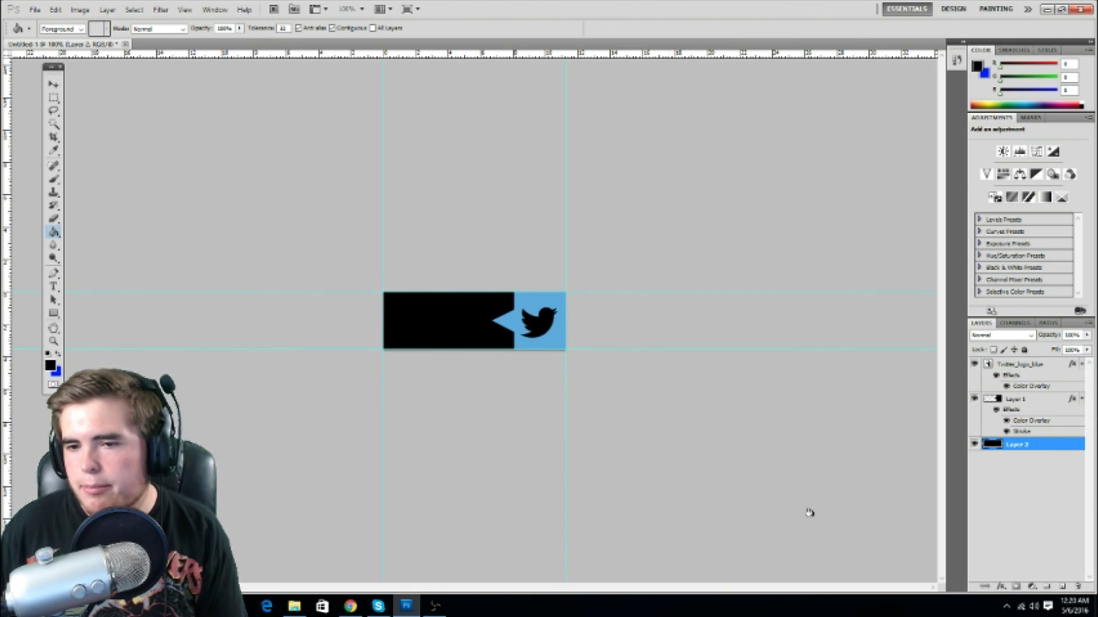
- Browse the trippy backgrounds Google image results in Chrome
left_click(350, 606)
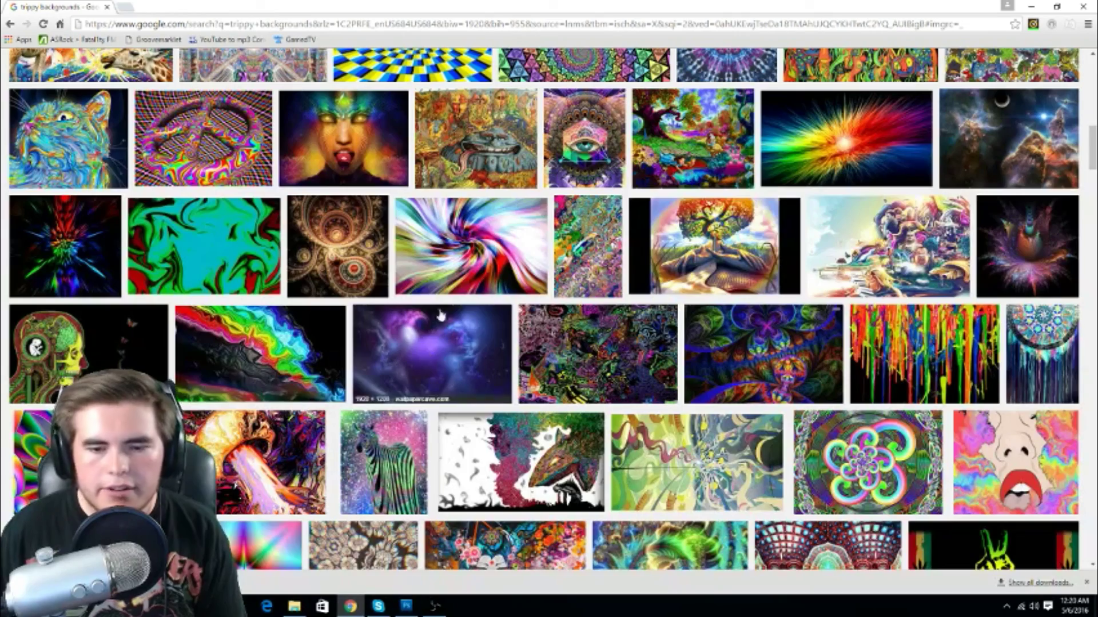
scroll(343, 400, "up", 5)
scroll(323, 146, "up", 10)
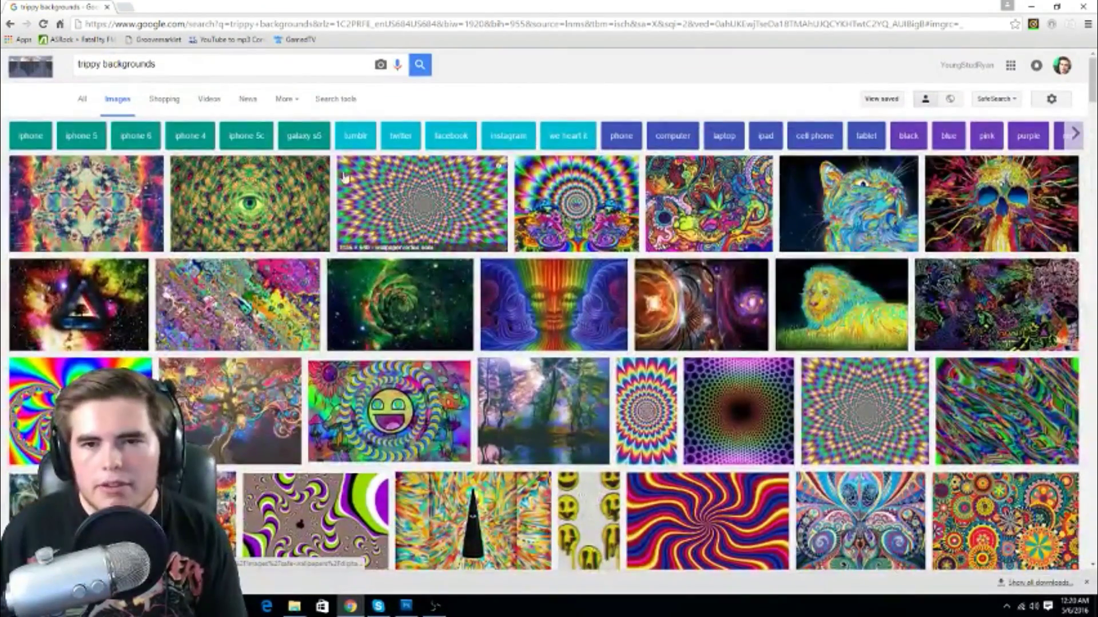
scroll(315, 257, "down", 7)
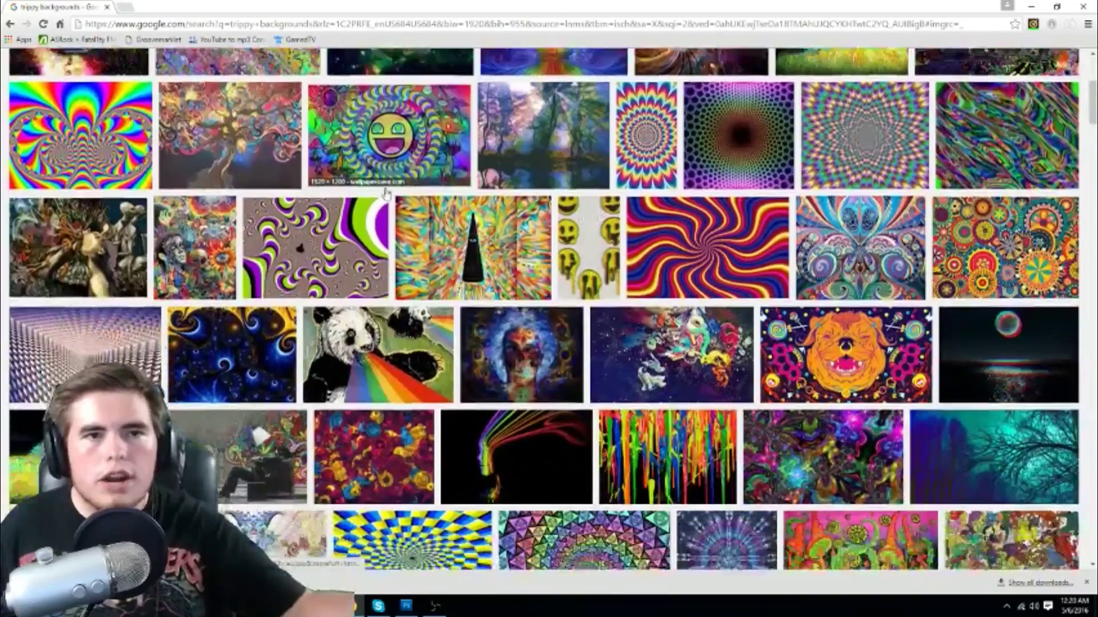
scroll(303, 313, "down", 15)
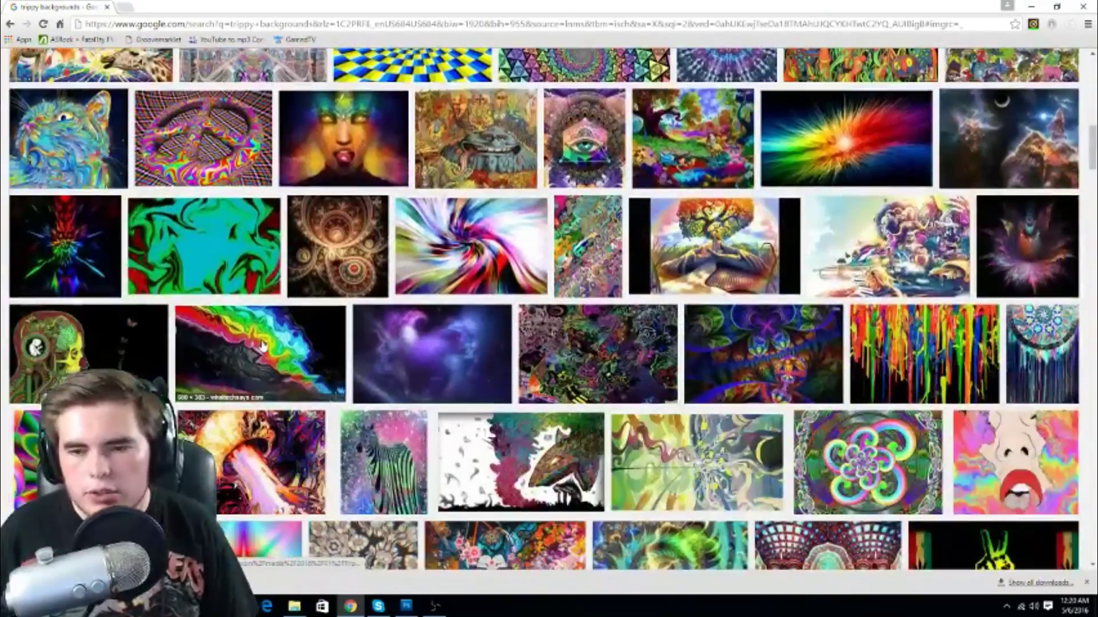
scroll(654, 448, "down", 11)
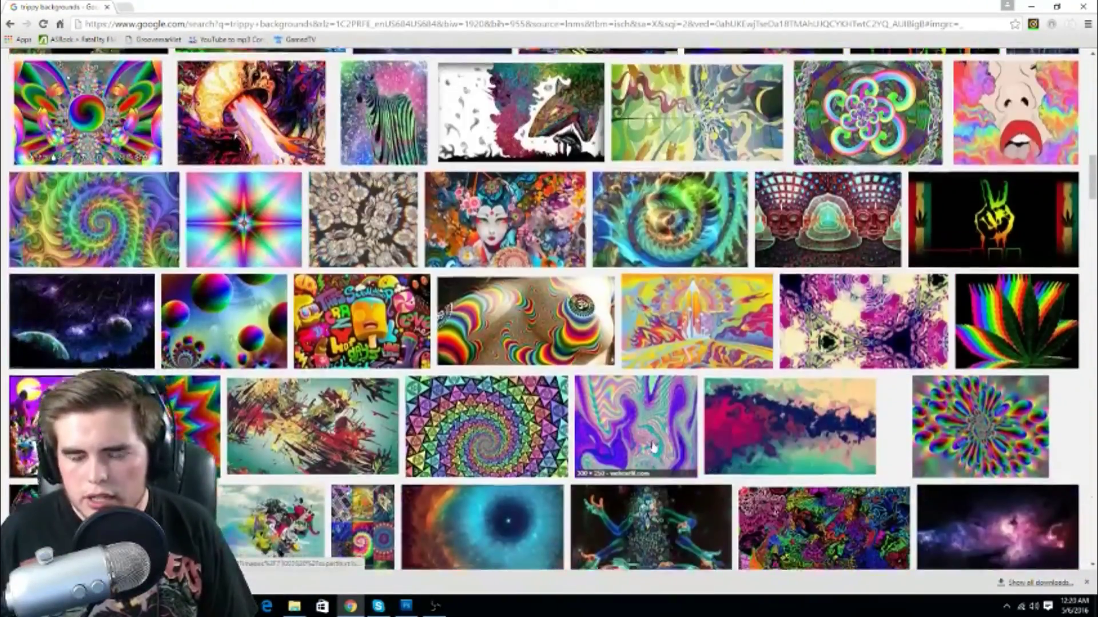
scroll(655, 447, "down", 12)
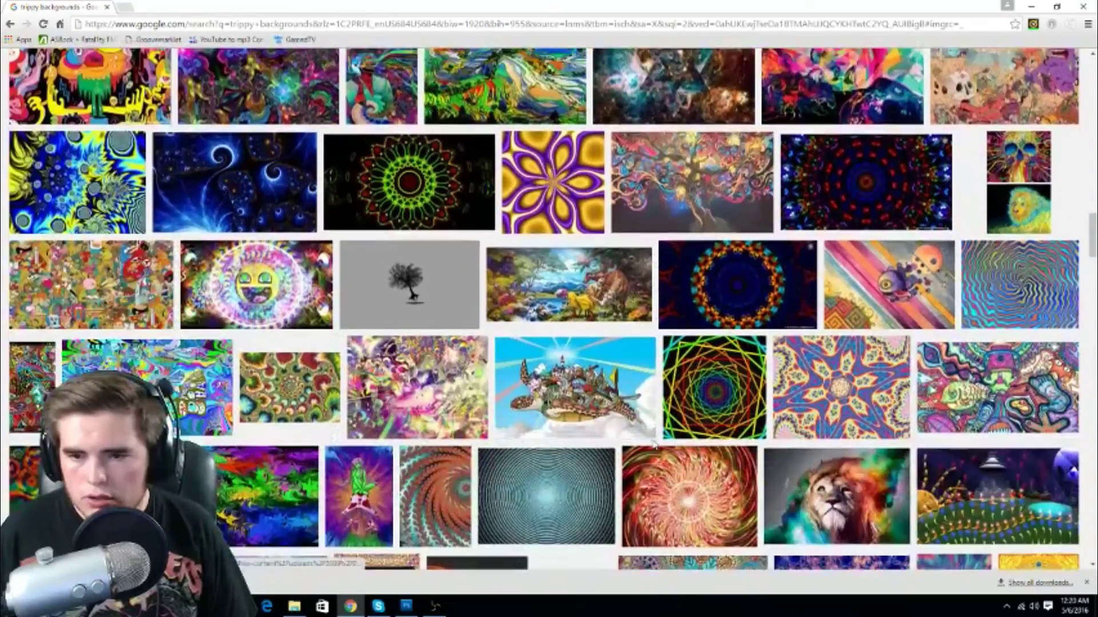
scroll(653, 445, "down", 3)
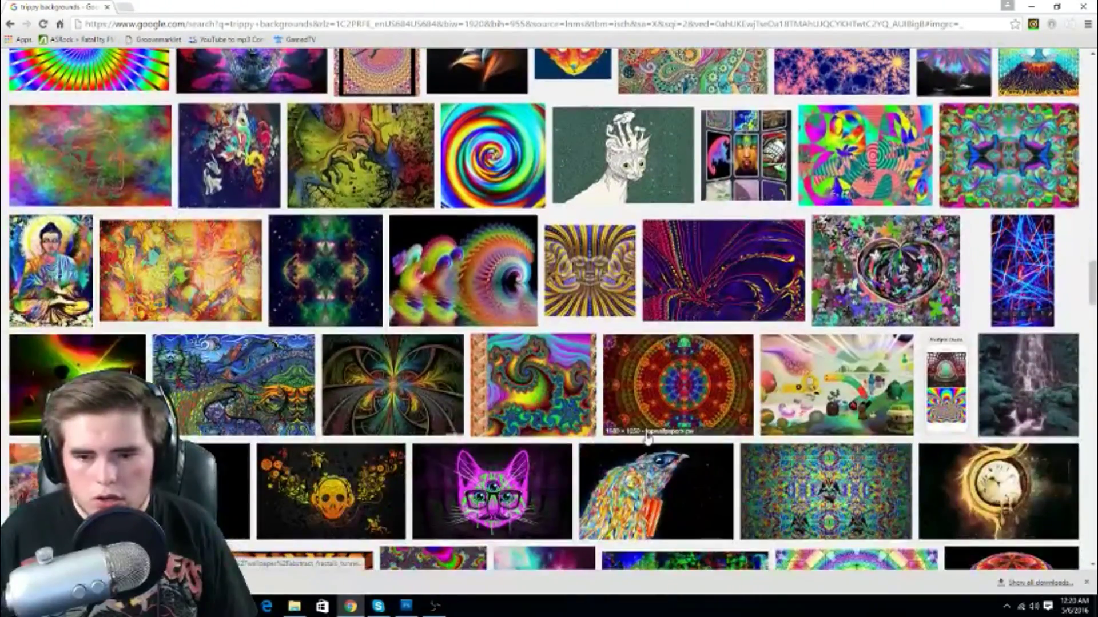
scroll(624, 442, "down", 12)
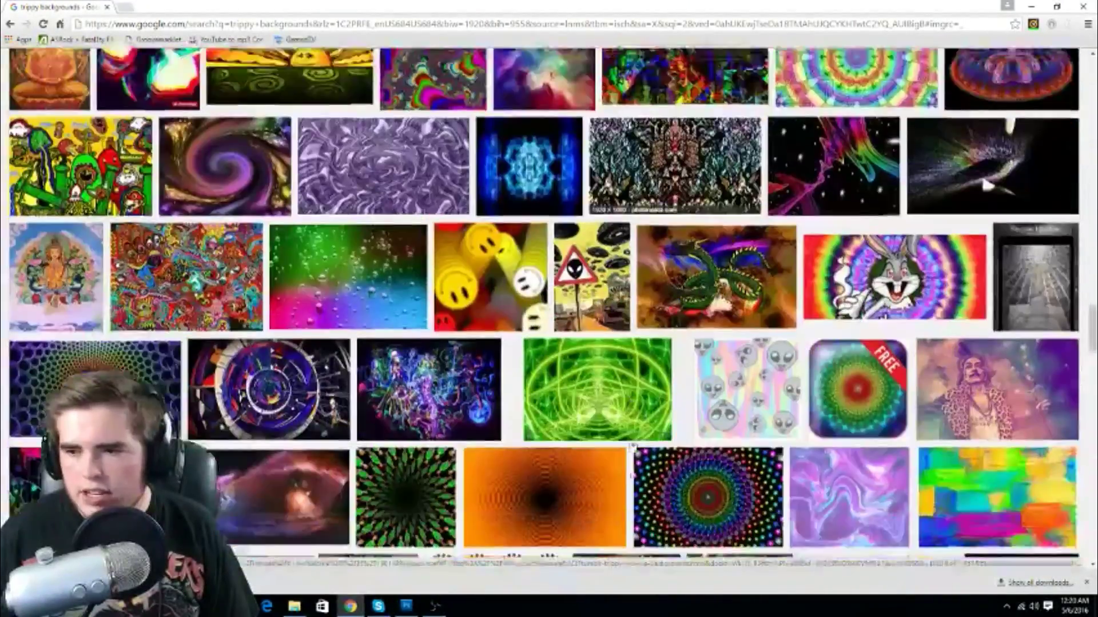
scroll(632, 449, "down", 8)
scroll(632, 448, "up", 15)
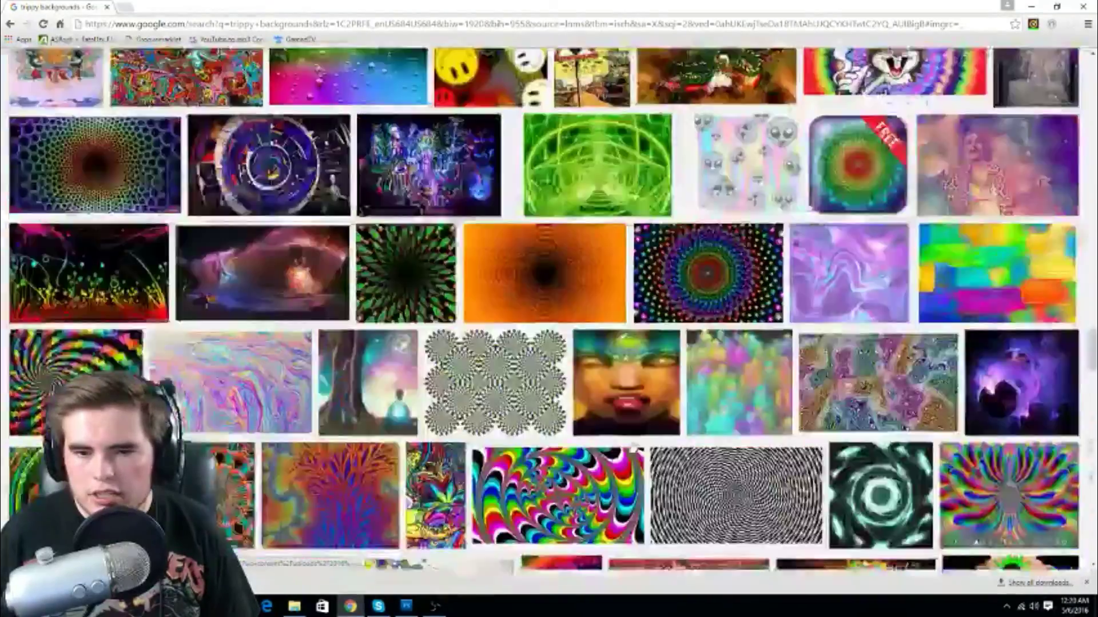
scroll(681, 394, "up", 12)
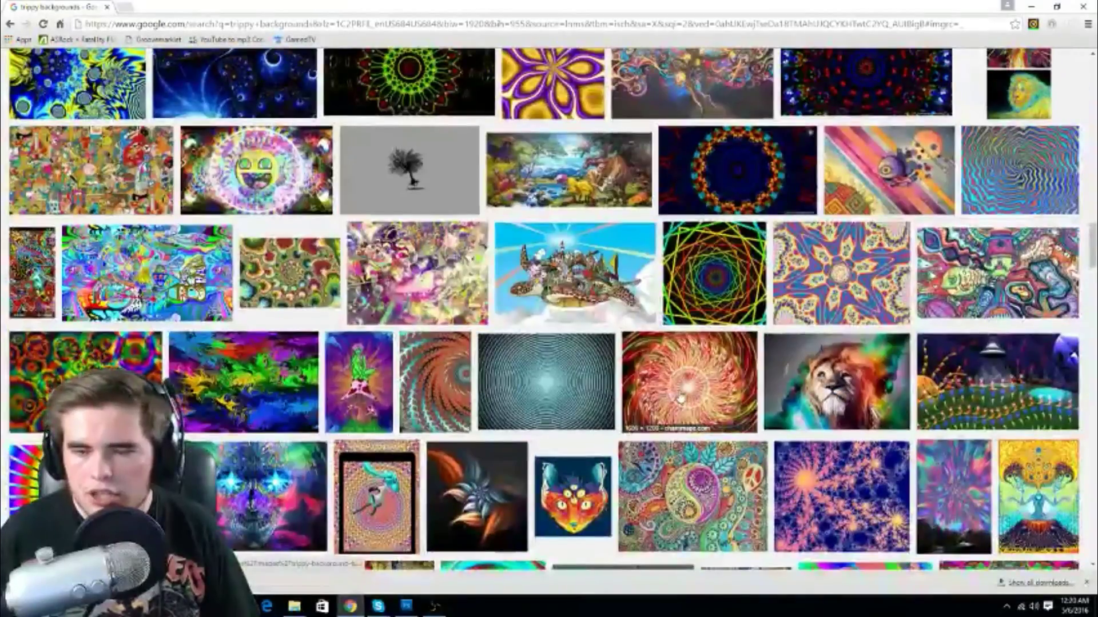
scroll(681, 394, "down", 5)
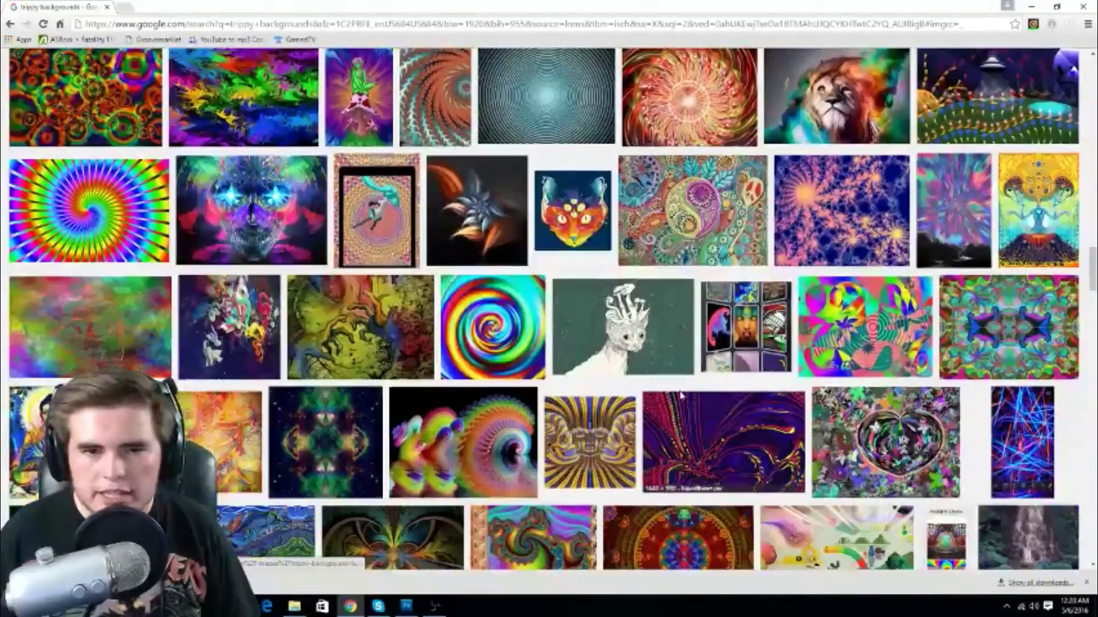
- Preview a space-themed wallpaper, close it, and return to the Photoshop banner
left_click(243, 322)
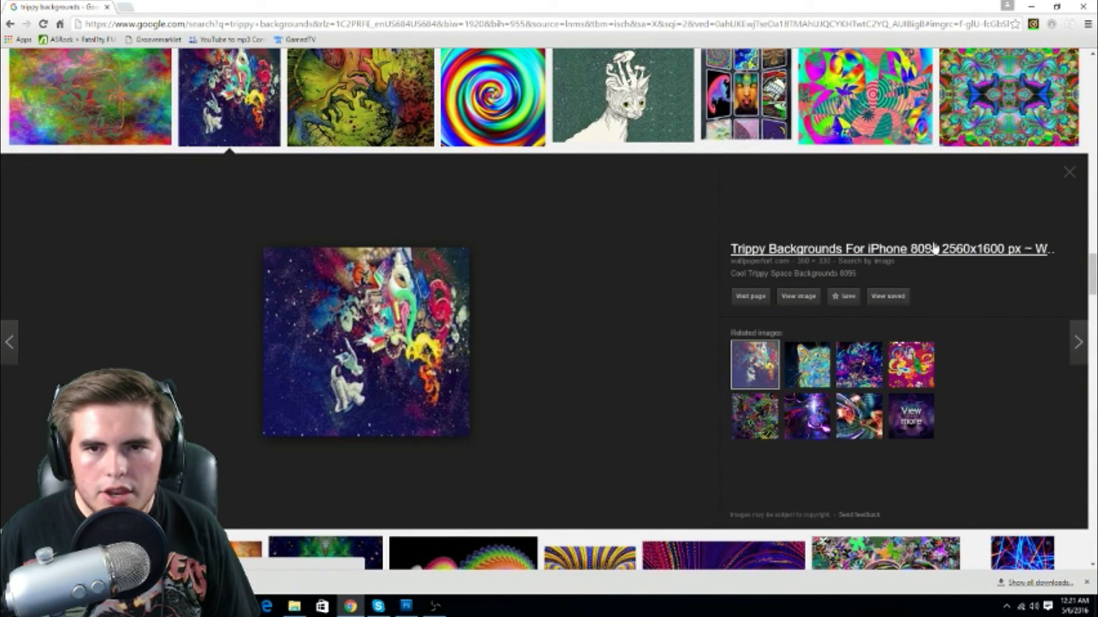
left_click(1069, 171)
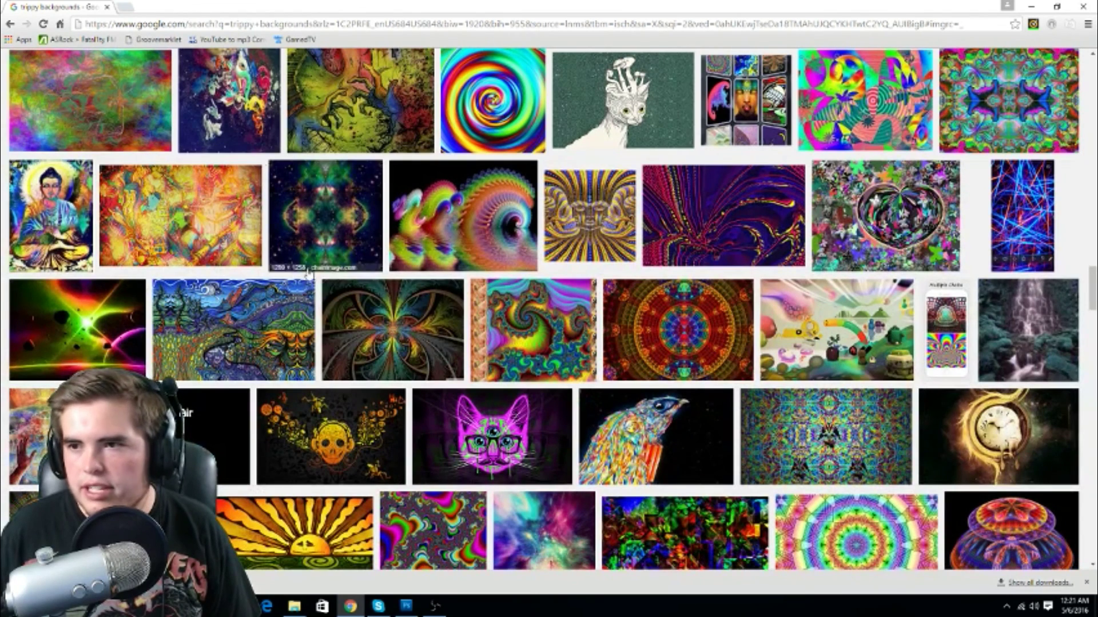
left_click(405, 606)
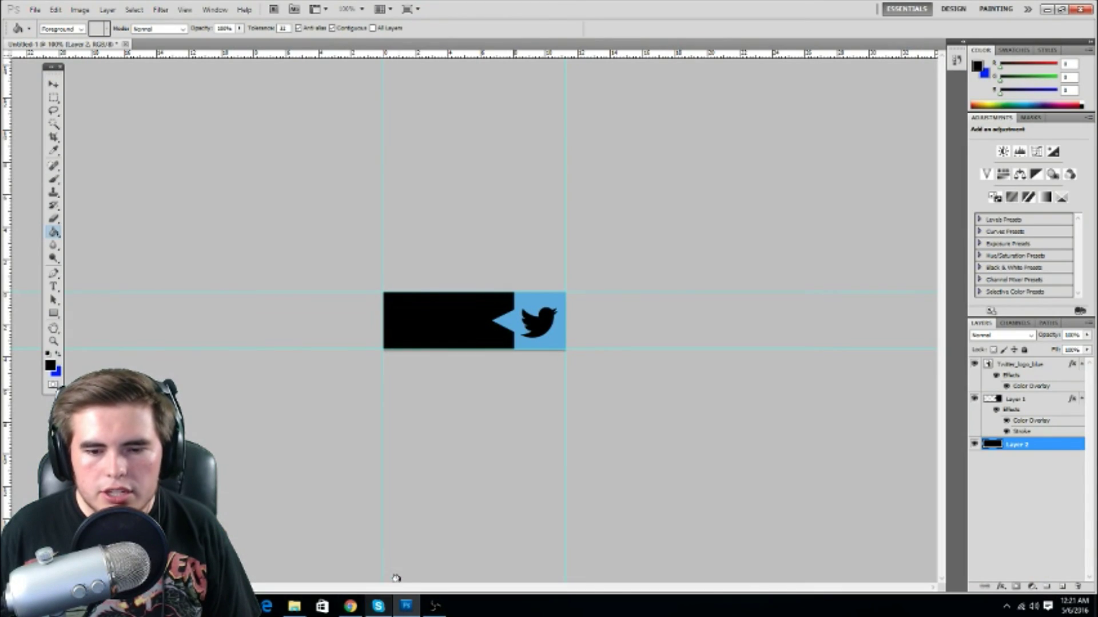
- Drag the BdoejuT image from the Photoshop Designs folder onto the banner canvas
left_click(295, 606)
scroll(784, 333, "up", 5)
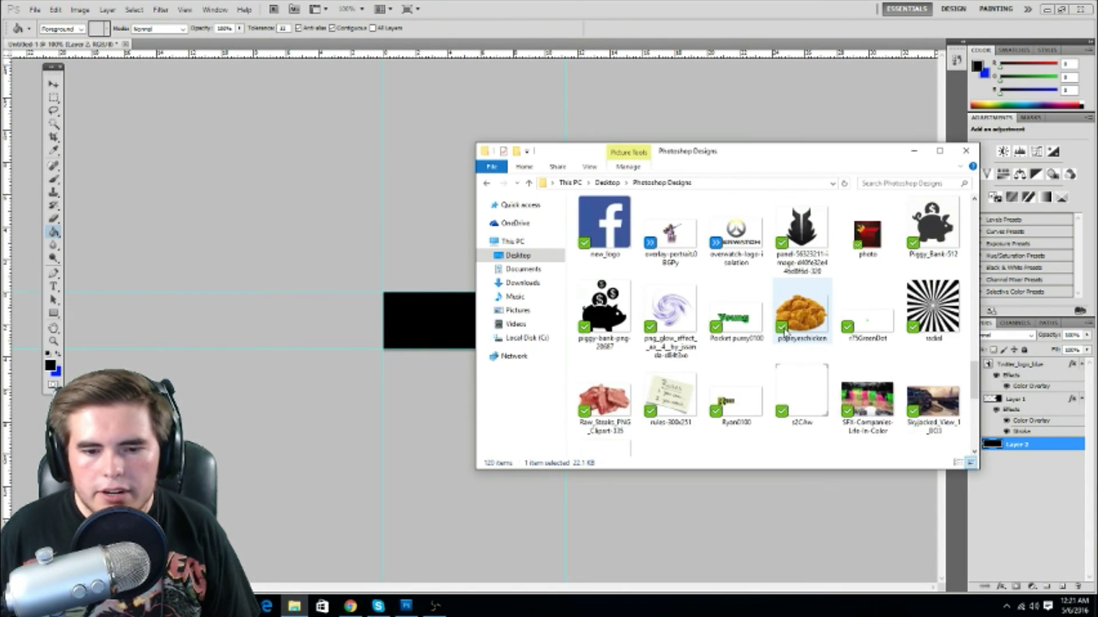
scroll(788, 332, "down", 10)
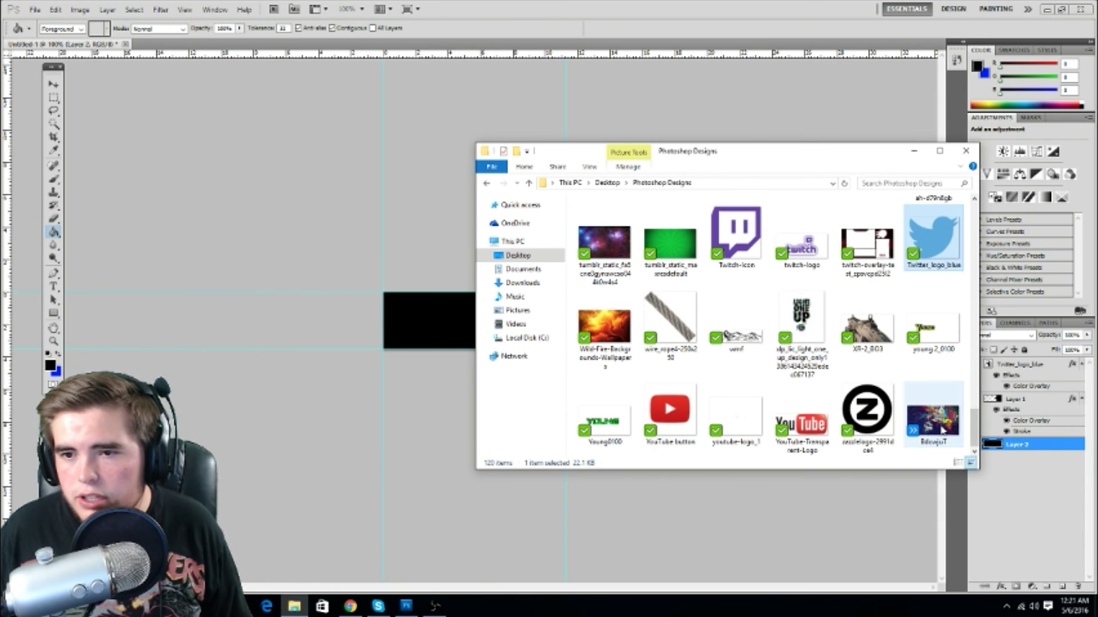
left_click_drag(933, 422, 436, 334)
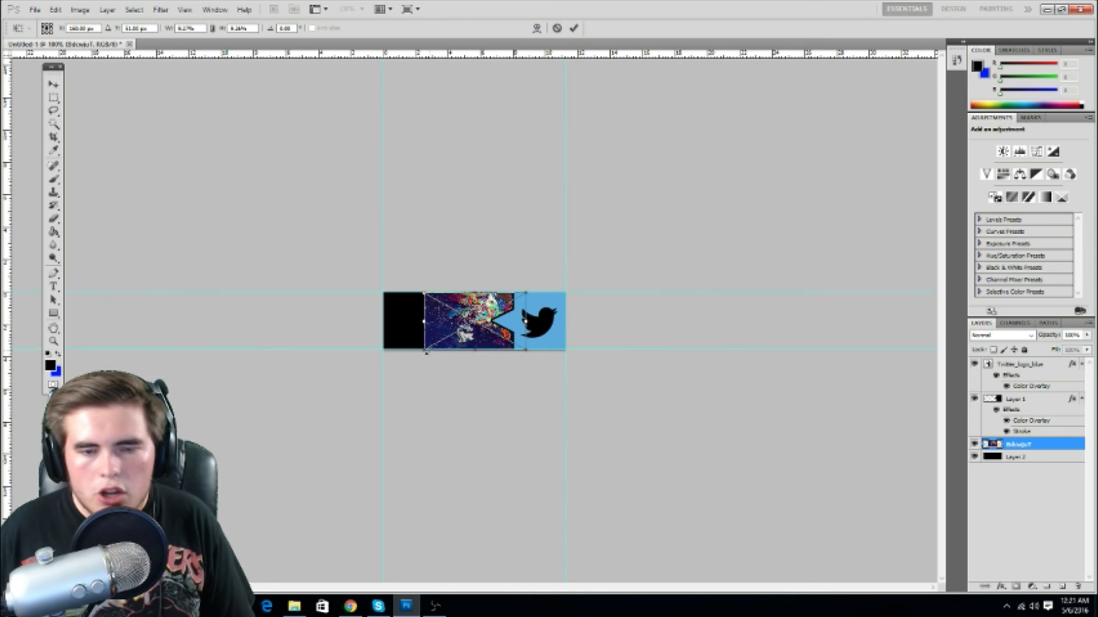
- Enlarge and position the BdoejuT image to fill the banner's left area, then commit the placement
left_click_drag(418, 355, 37, 567)
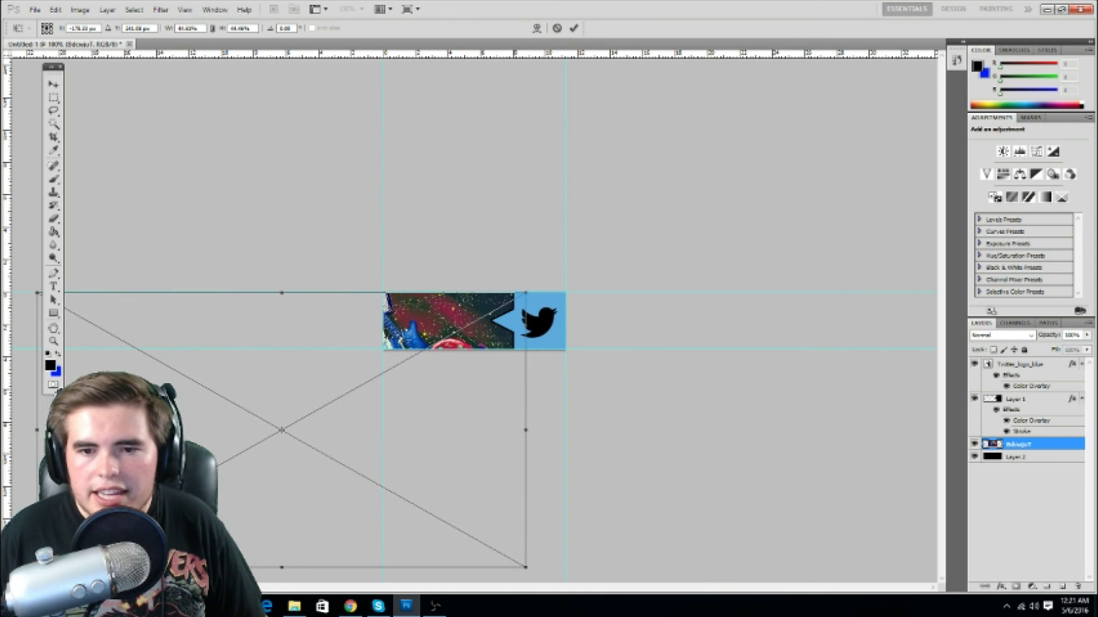
left_click_drag(373, 448, 428, 380)
right_click(462, 335)
left_click(475, 343)
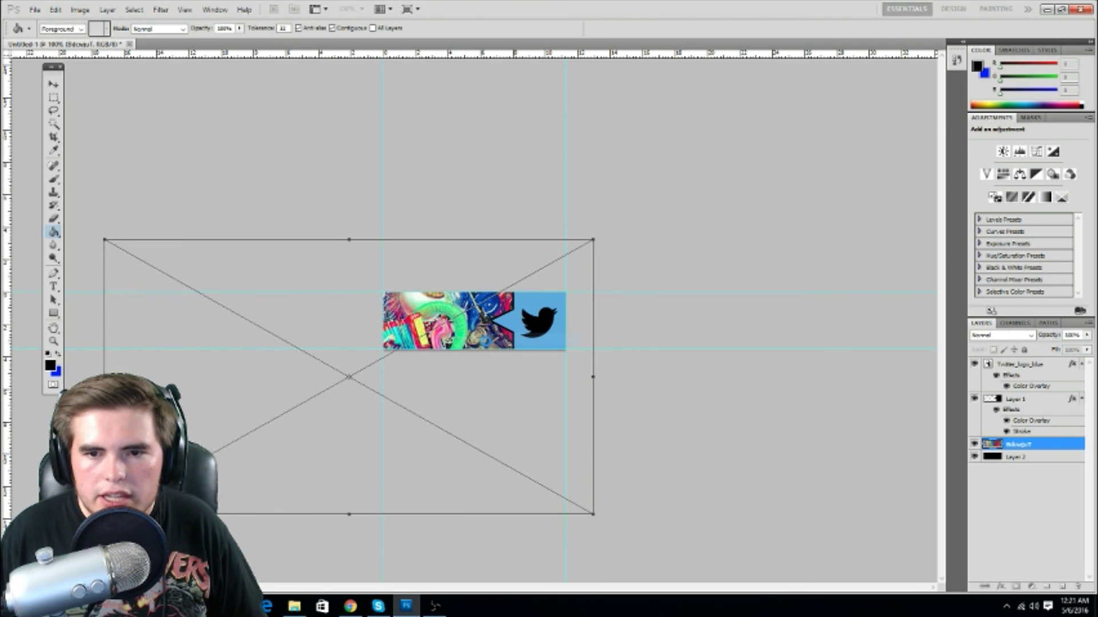
key("g")
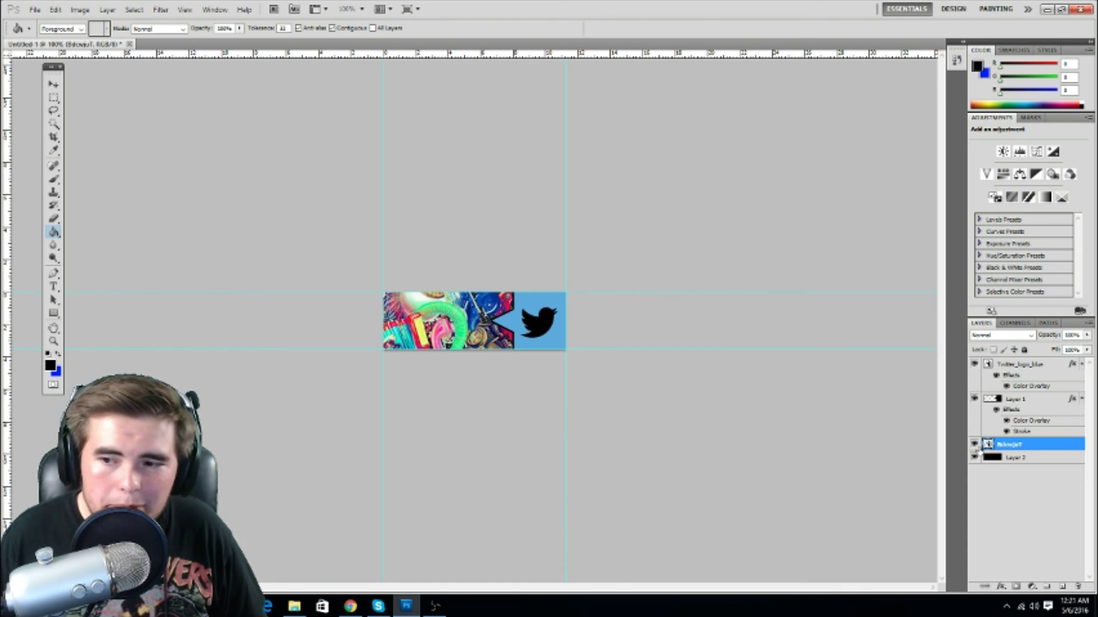
- Lower the BdoejuT layer's opacity in Blending Options so the black beneath darkens it
right_click(1021, 452)
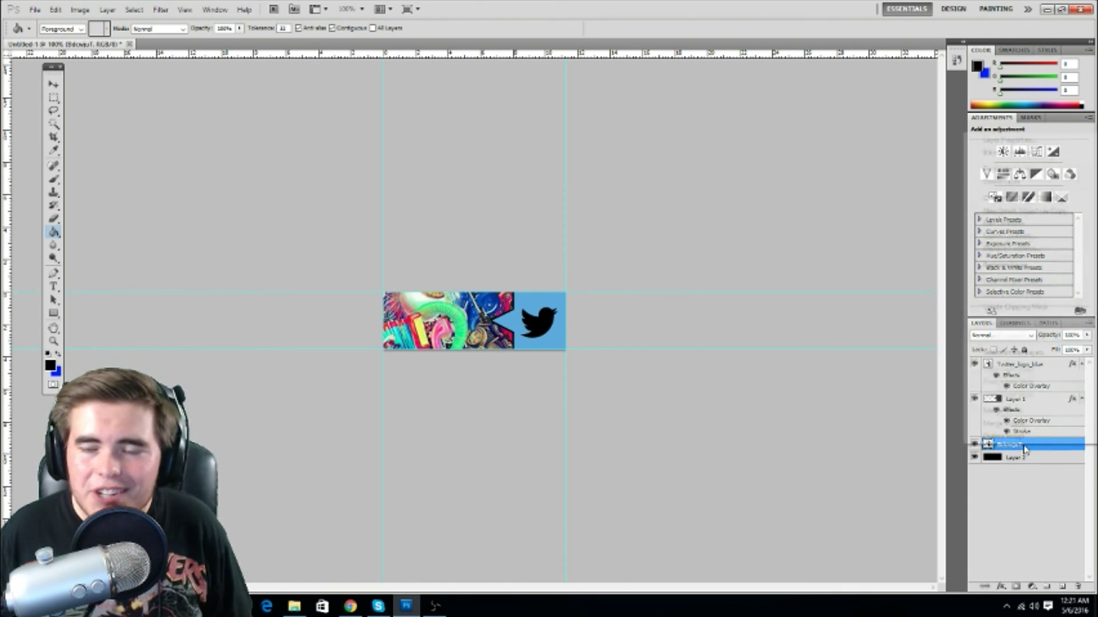
left_click(1012, 154)
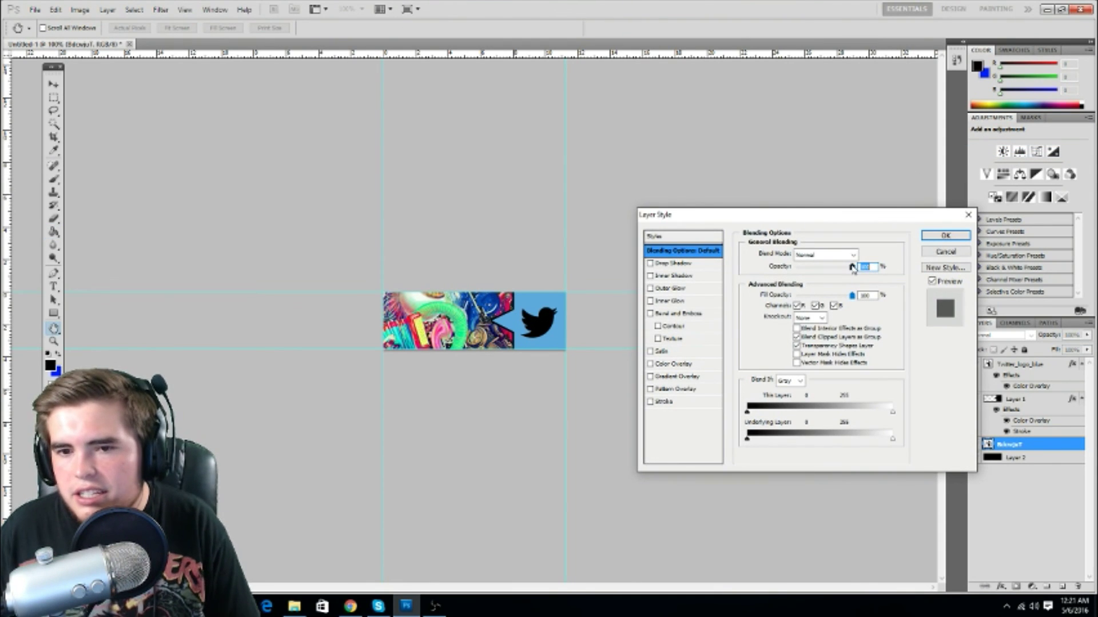
left_click_drag(852, 268, 824, 277)
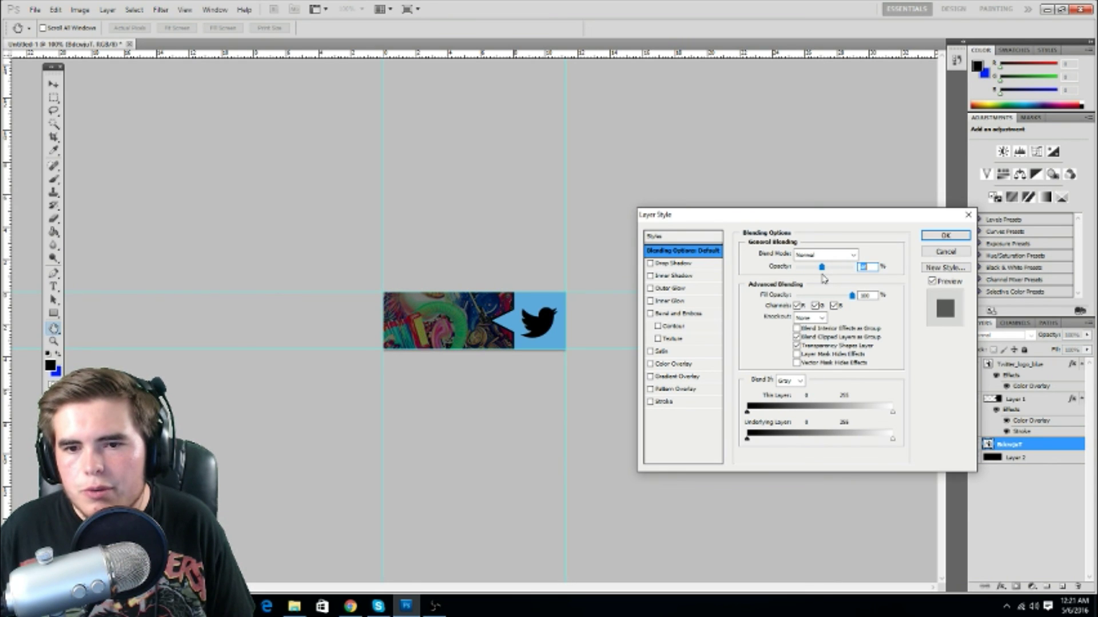
left_click(944, 236)
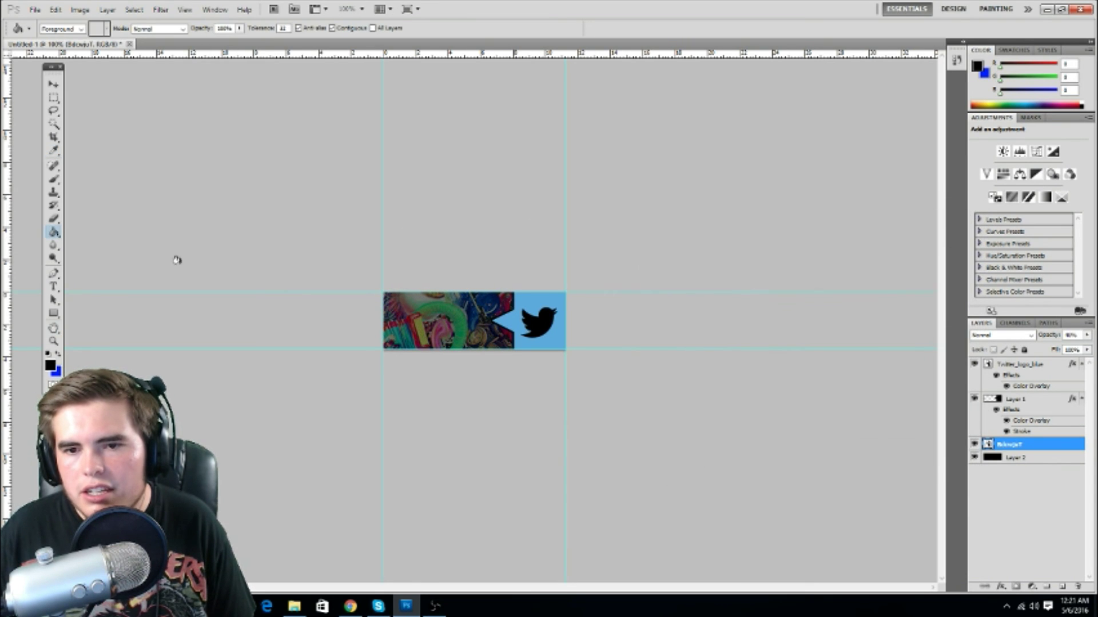
- Add the text 'TWITTER' over the banner and nudge it slightly right
left_click(54, 287)
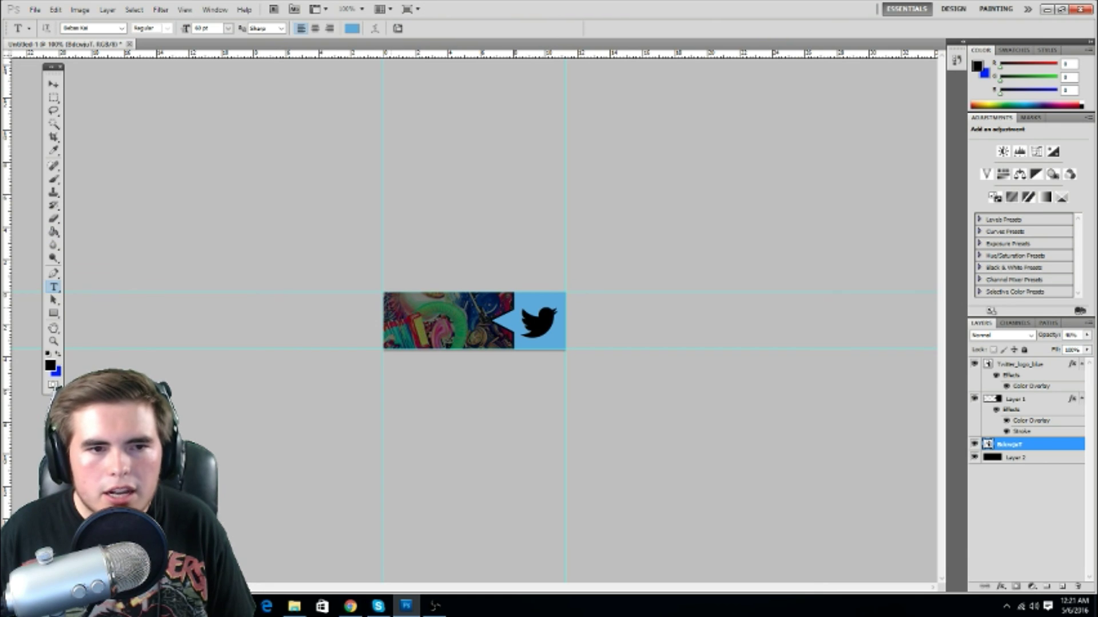
left_click_drag(393, 308, 572, 345)
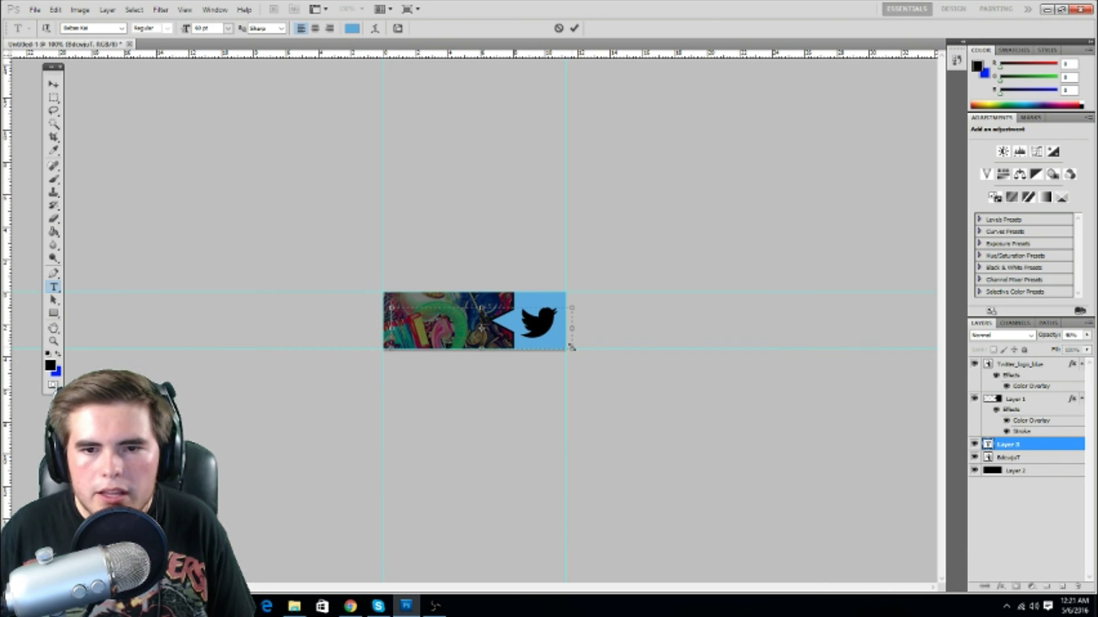
type("TWITTER")
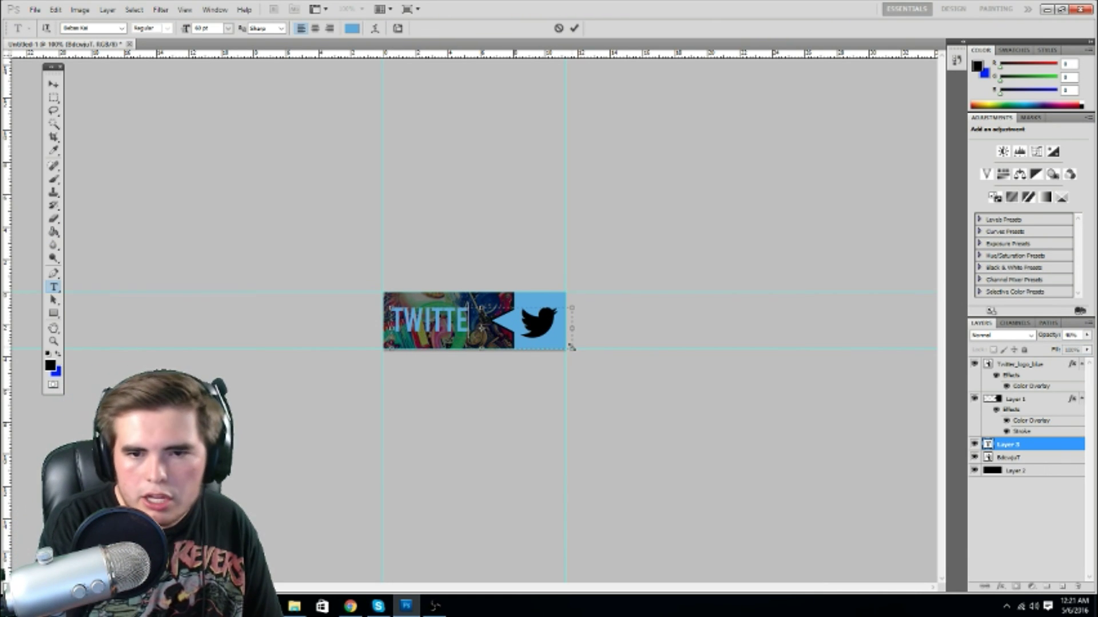
left_click(53, 83)
key("Right")
key("Right")
key("Right")
key("Right")
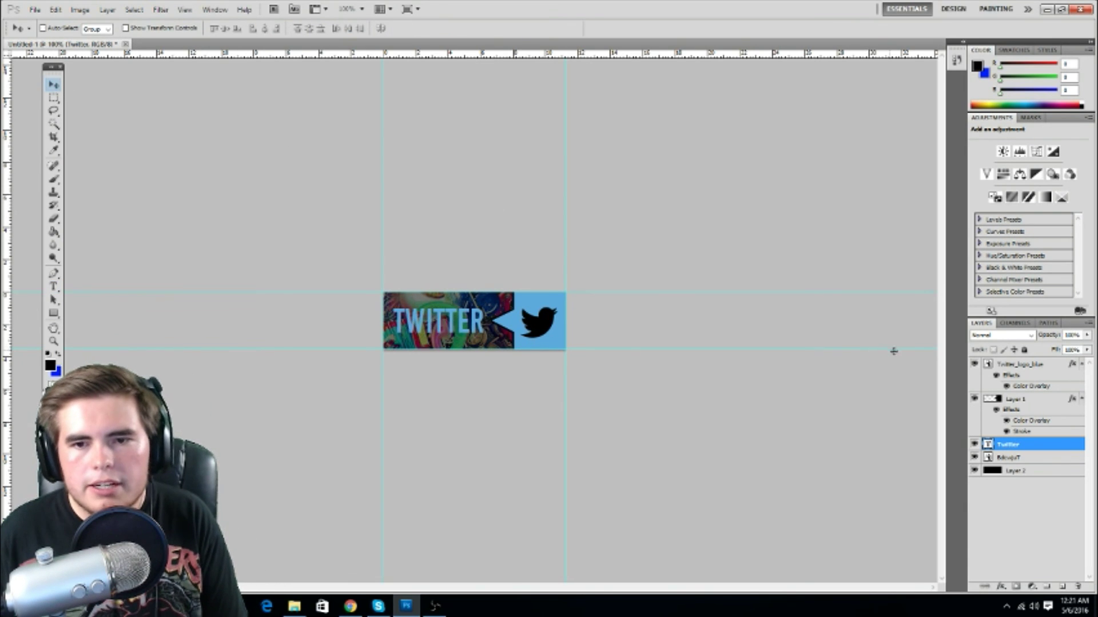
- Give the TWITTER text layer a dark Stroke effect through Blending Options
right_click(1010, 449)
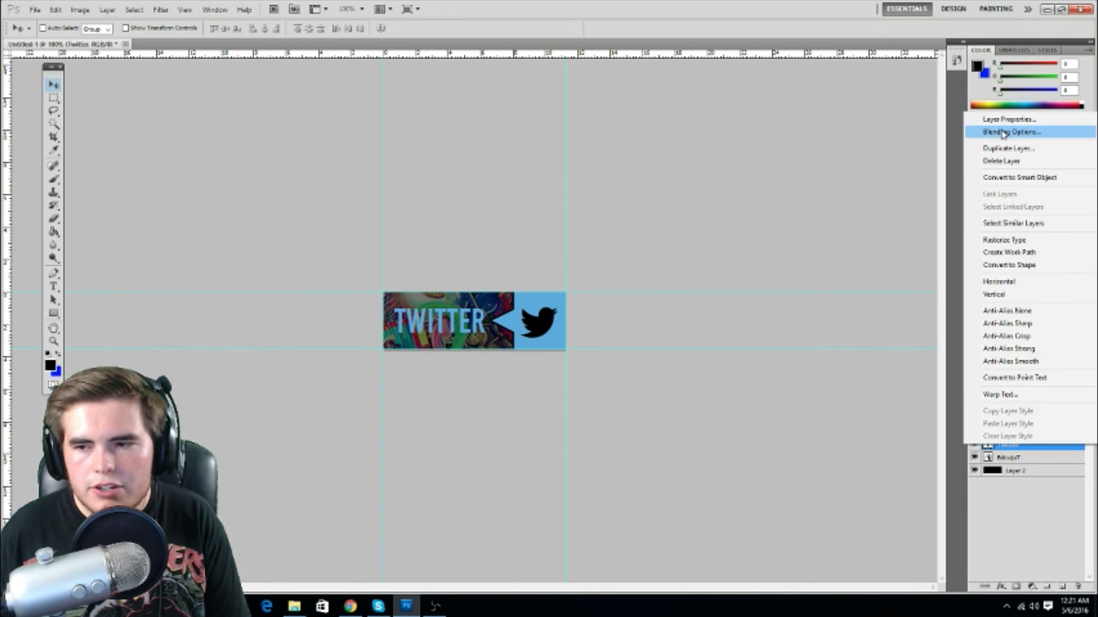
left_click(984, 133)
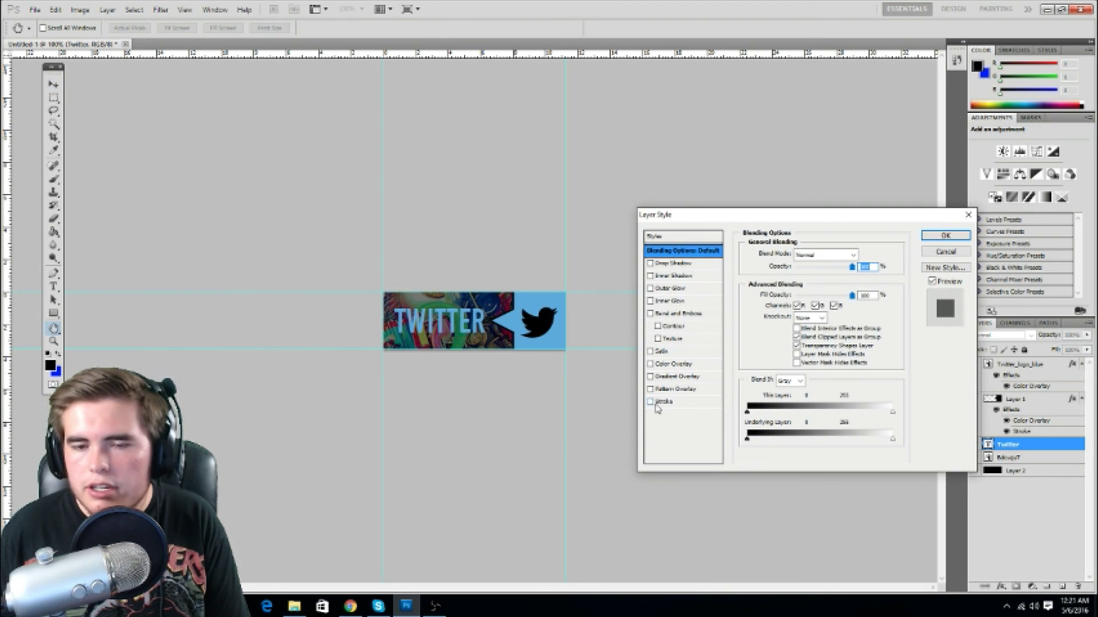
left_click(651, 402)
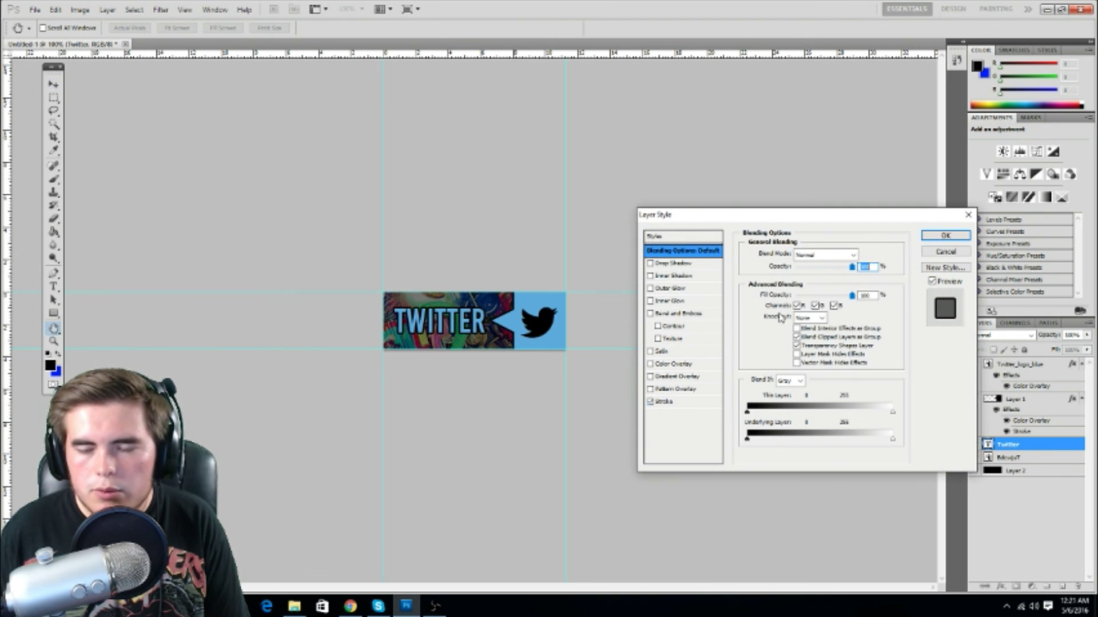
left_click(944, 234)
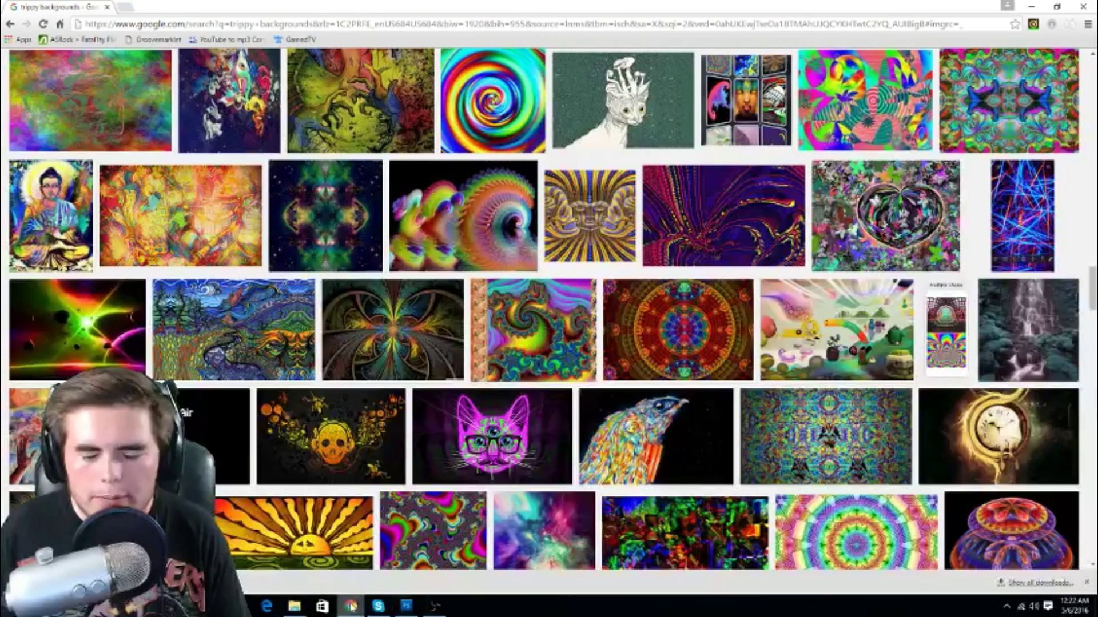
- Open twitch.tv/youngstudryan in a new Chrome tab and dismiss the downloads bar
left_click(350, 606)
left_click(133, 10)
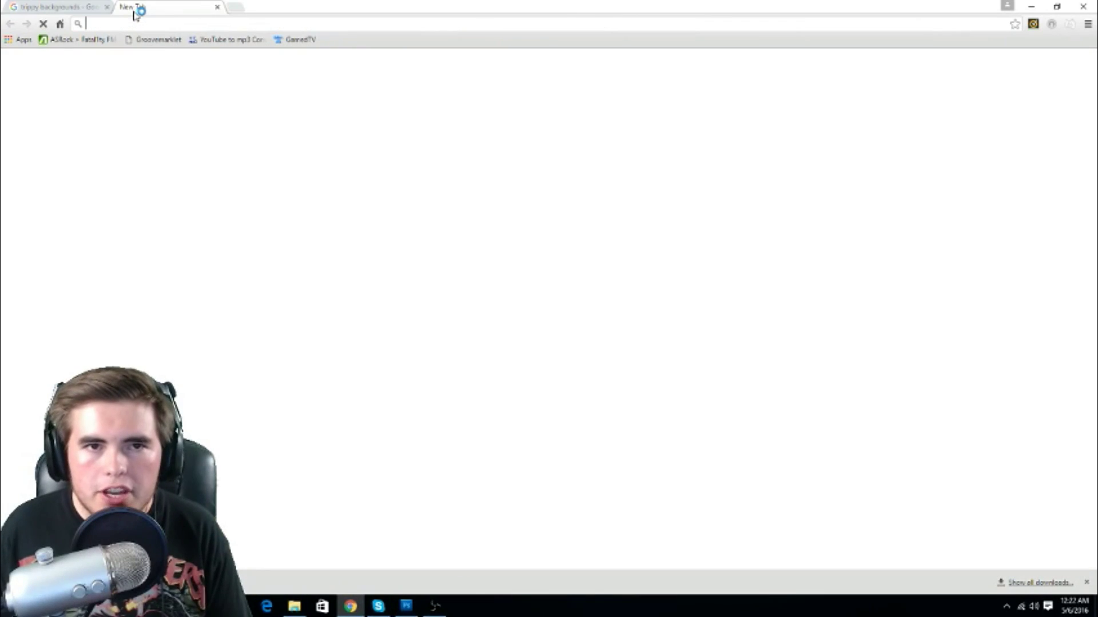
type("tw")
key("Return")
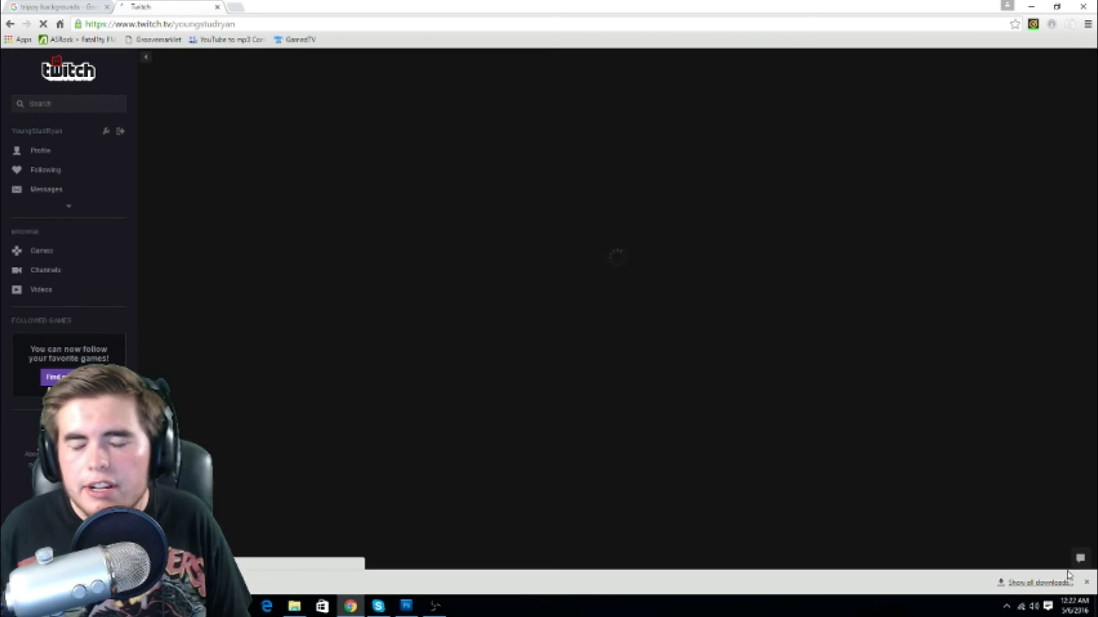
left_click(1085, 583)
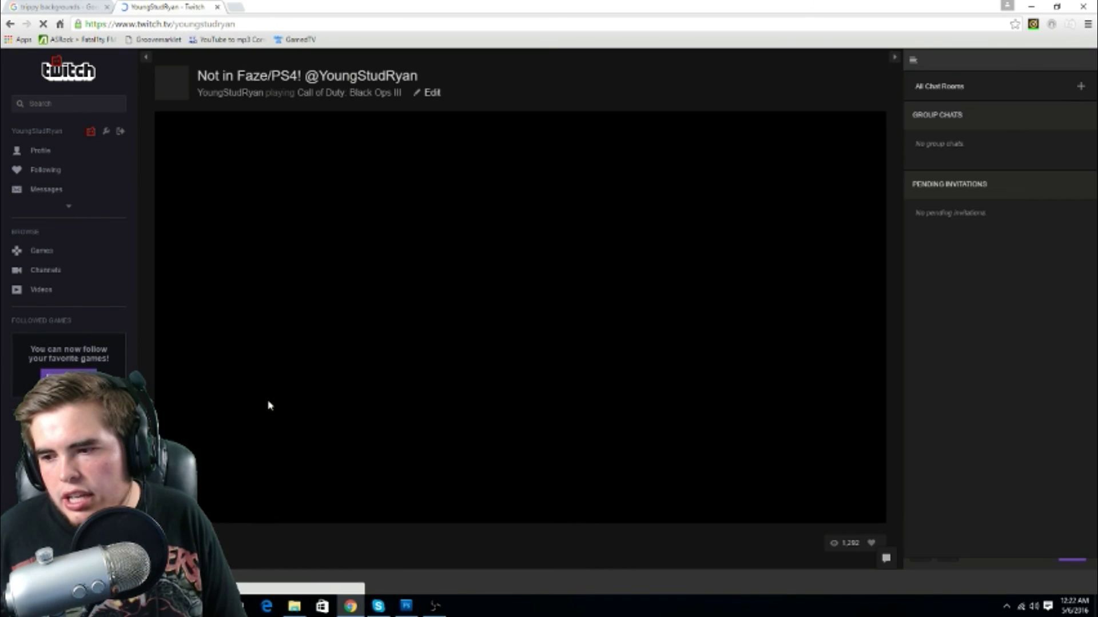
- Scroll through the channel's Info panel banners, then return to Photoshop
scroll(286, 421, "down", 8)
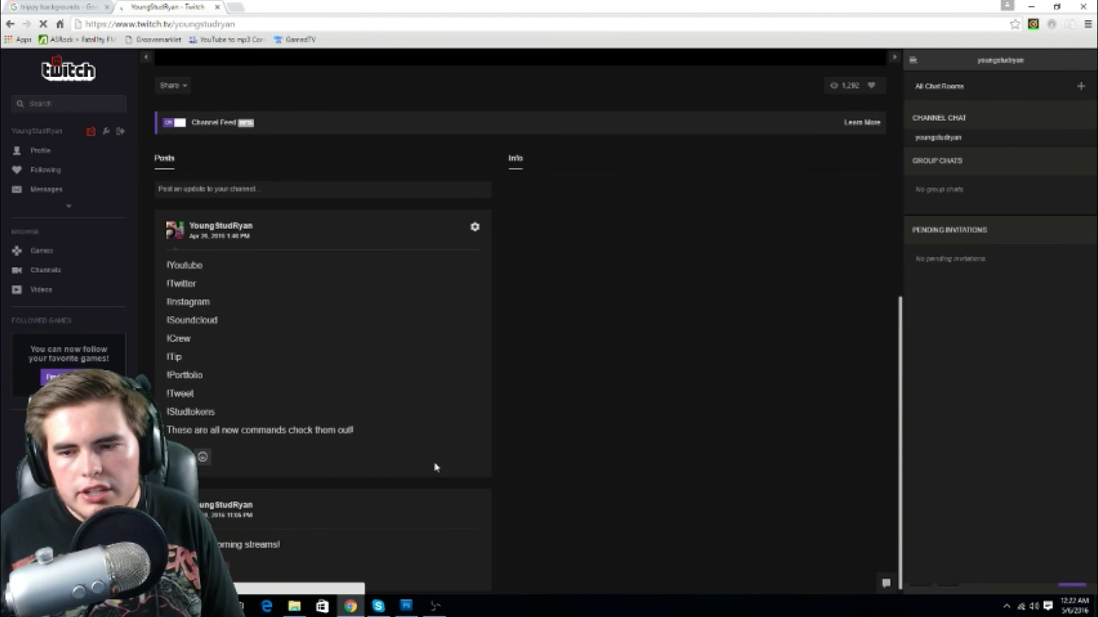
scroll(646, 372, "down", 3)
scroll(627, 381, "up", 2)
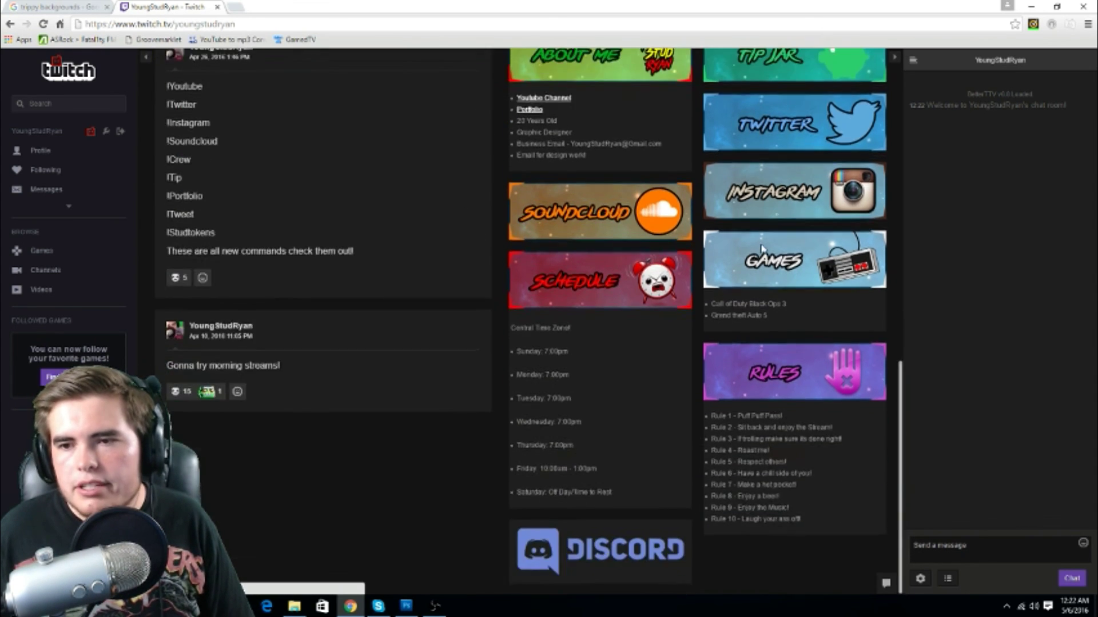
scroll(770, 313, "up", 4)
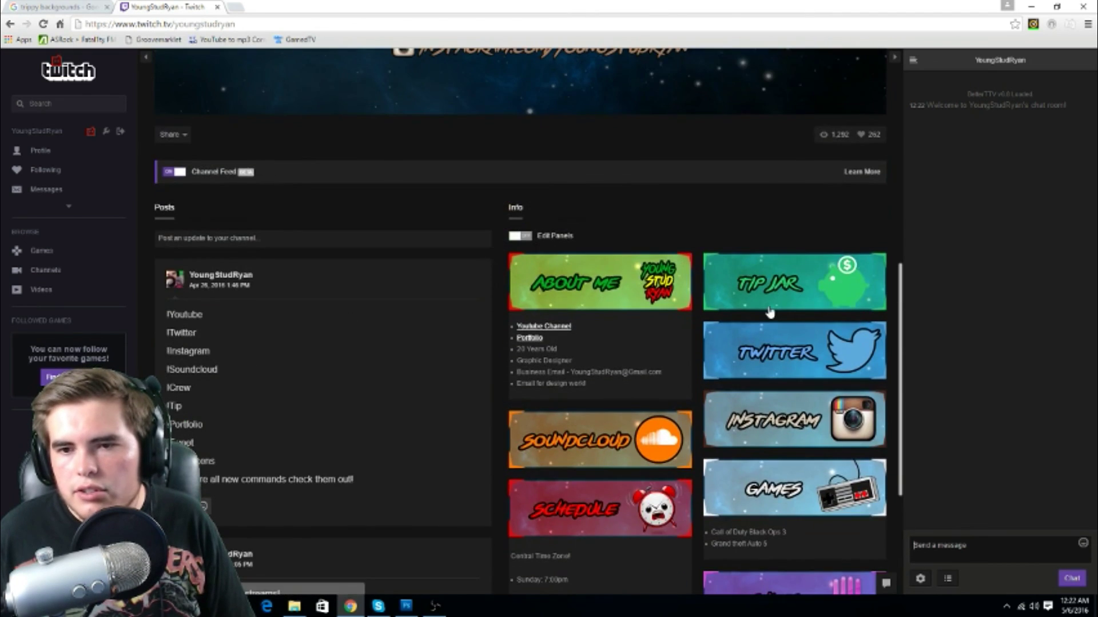
scroll(770, 313, "up", 9)
scroll(751, 291, "down", 3)
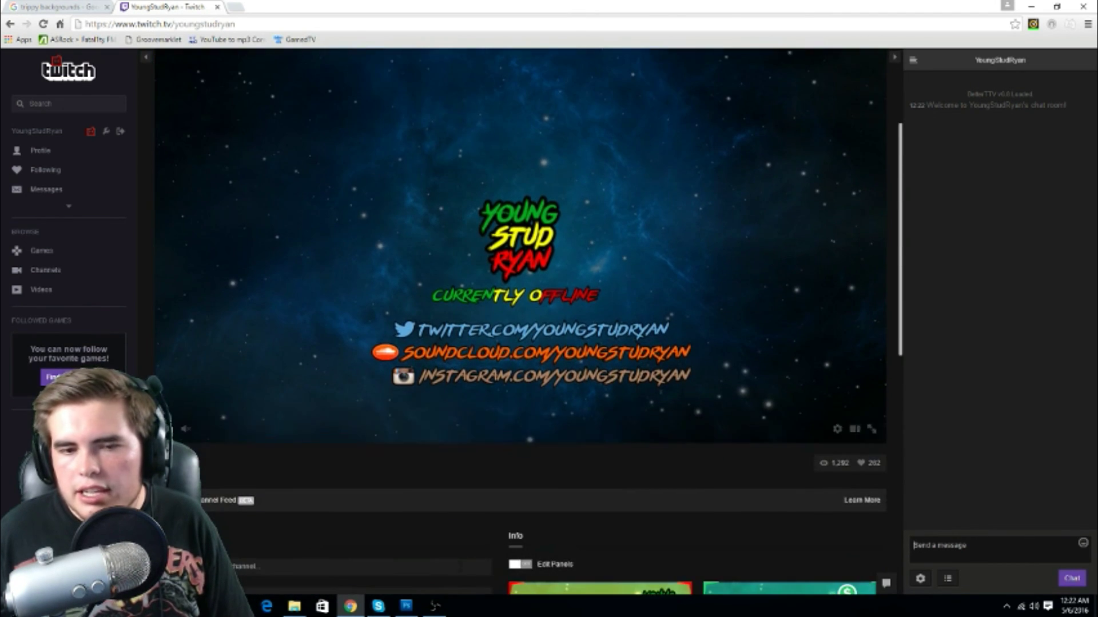
left_click(408, 607)
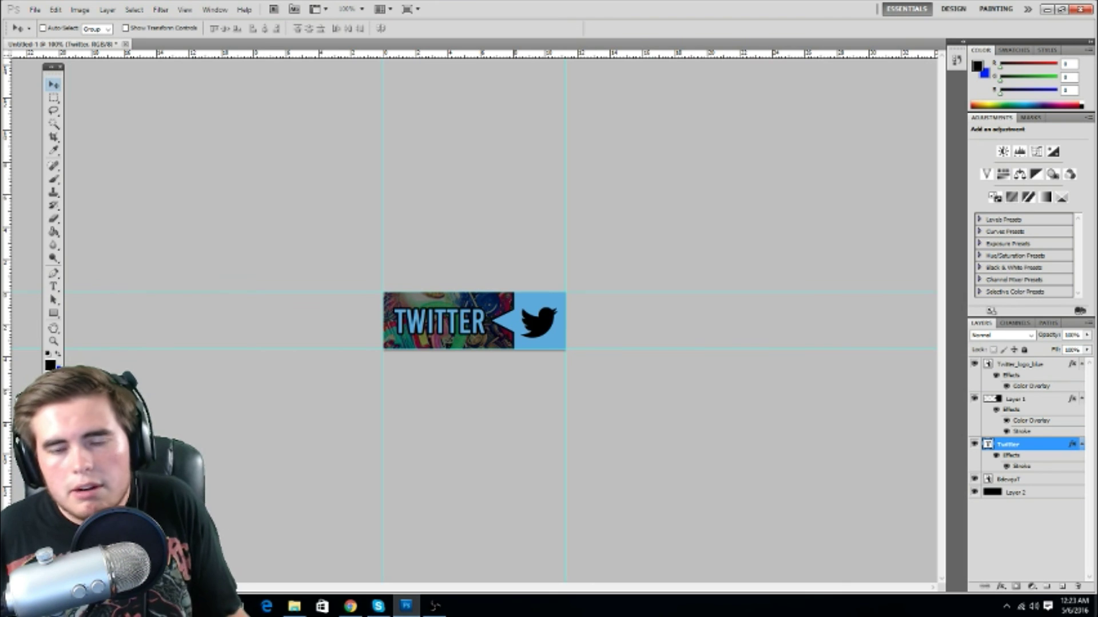
left_click(974, 480)
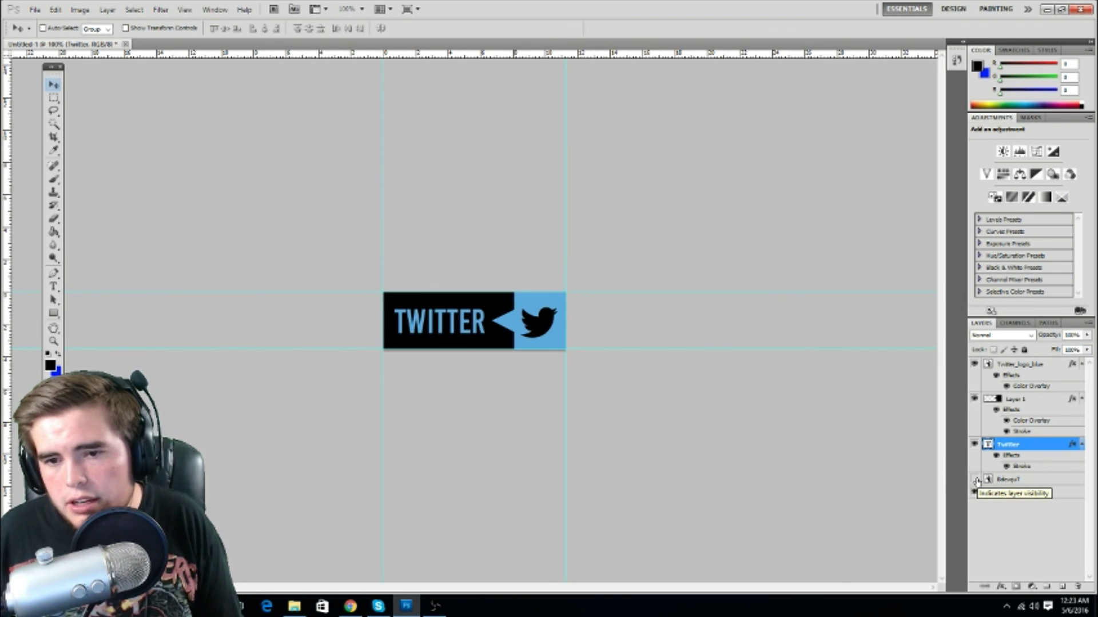
left_click(974, 479)
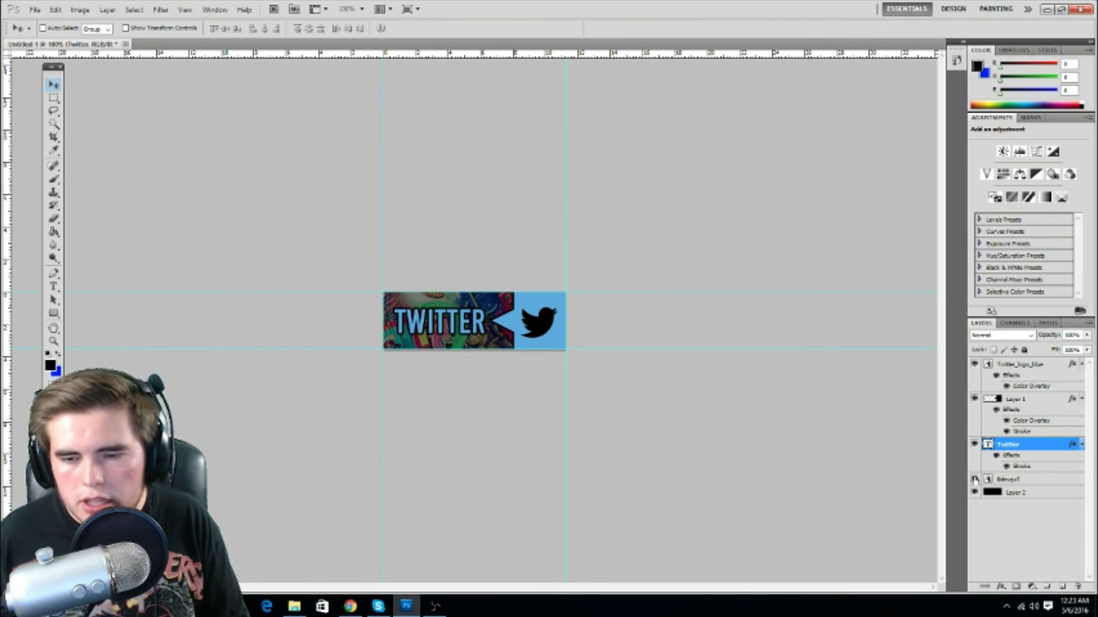
left_click(53, 231)
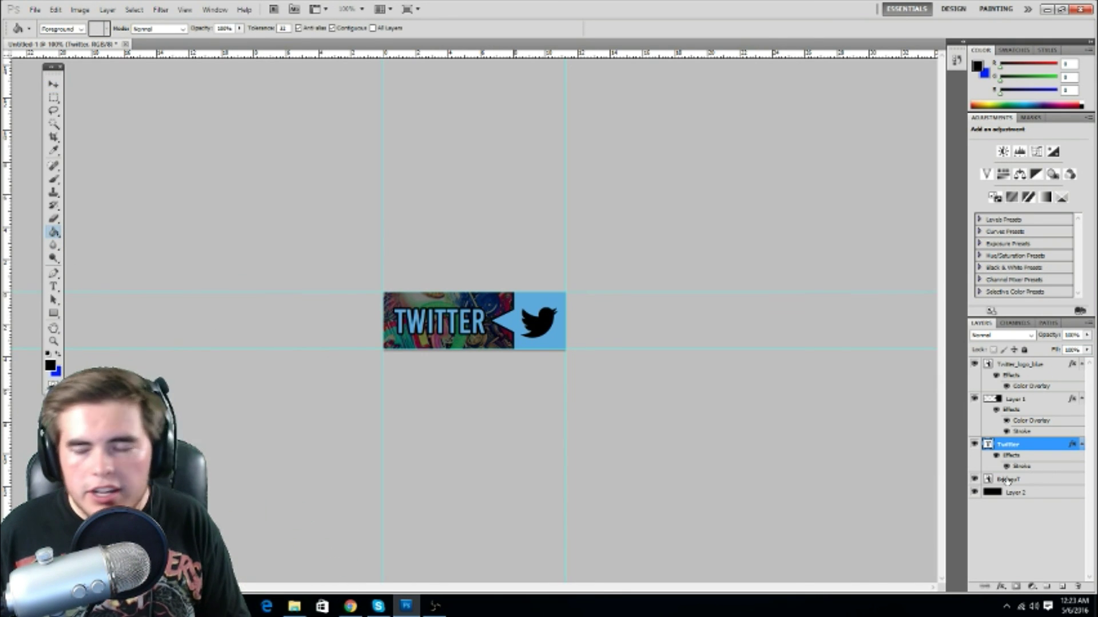
left_click(1036, 479)
- Add a new layer above the artwork and fill it with the sampled banner light blue
left_click(1063, 587)
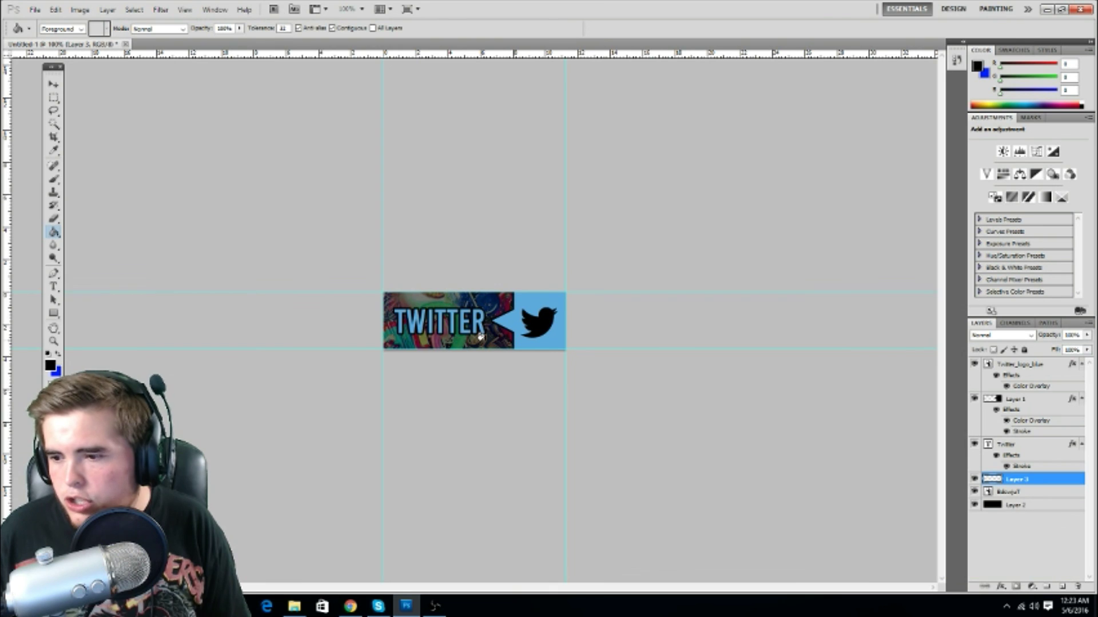
left_click(51, 372)
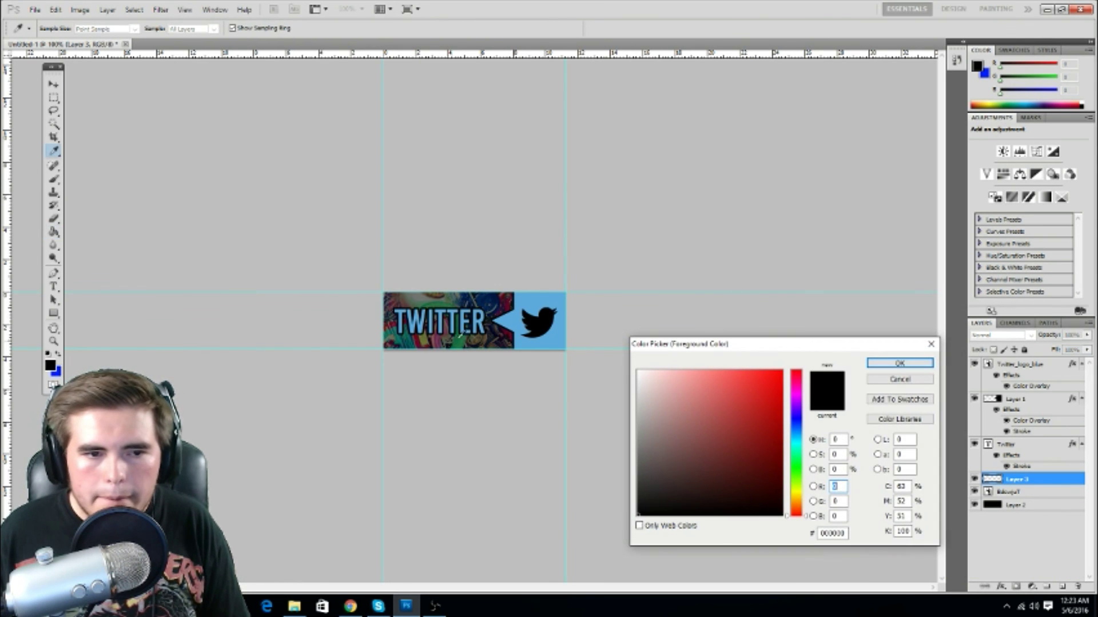
left_click(523, 306)
left_click(899, 363)
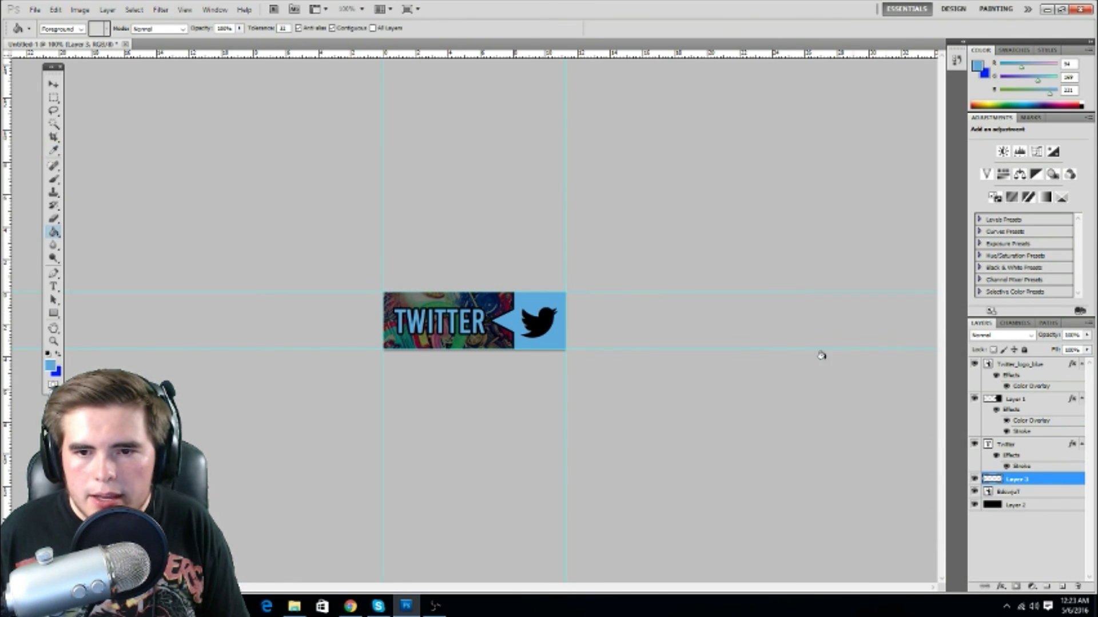
left_click(417, 309)
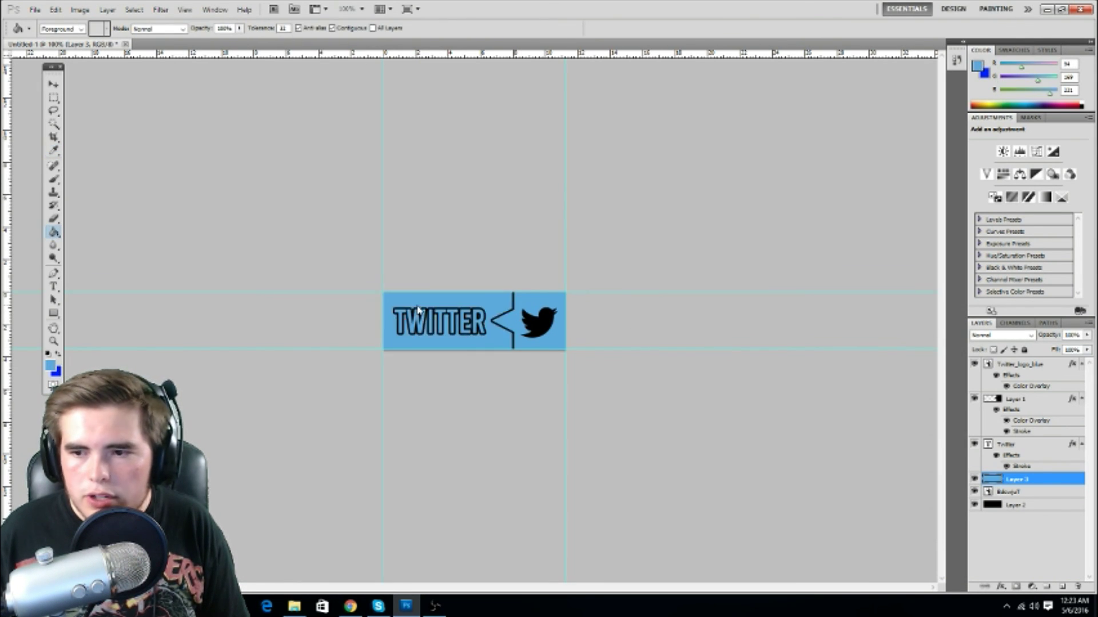
- Set the blue layer's opacity to 67% in Blending Options
right_click(1042, 482)
left_click(842, 324)
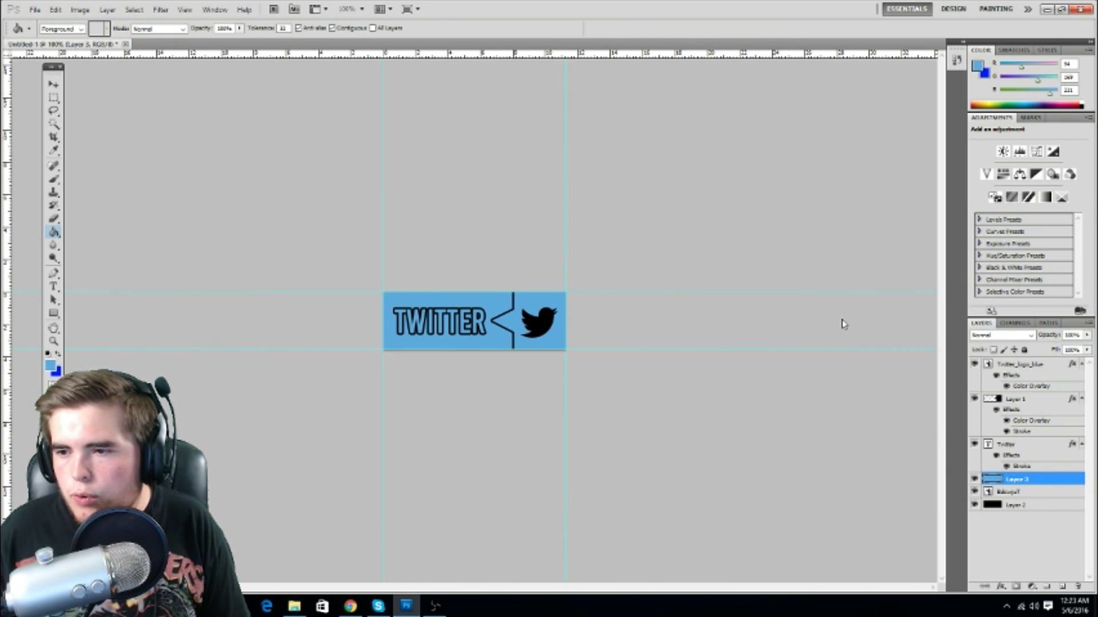
left_click_drag(851, 267, 830, 268)
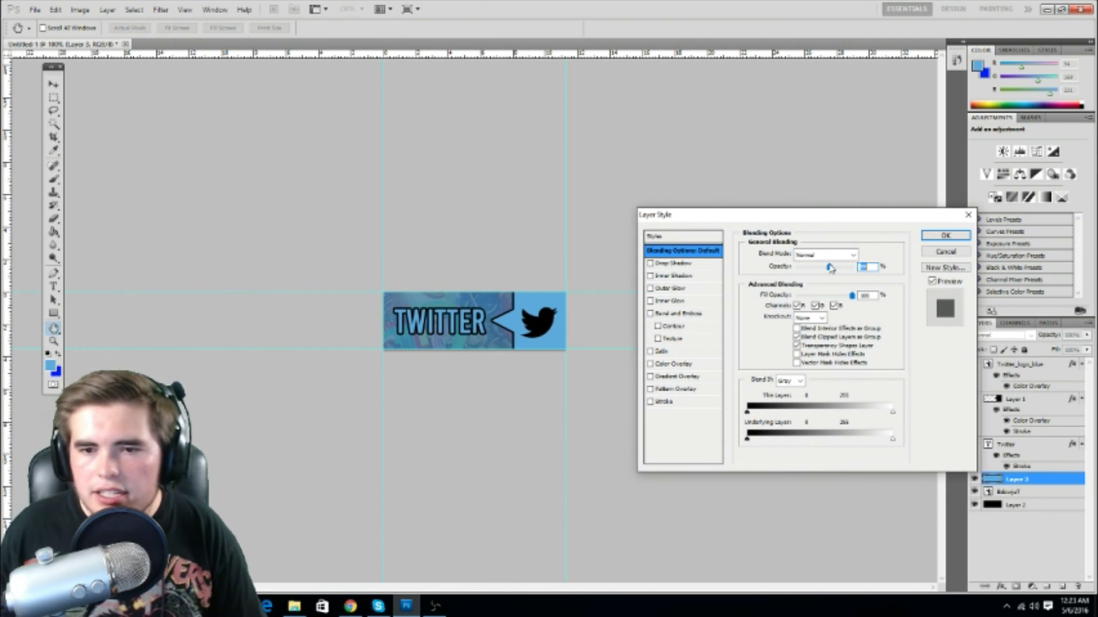
left_click(953, 235)
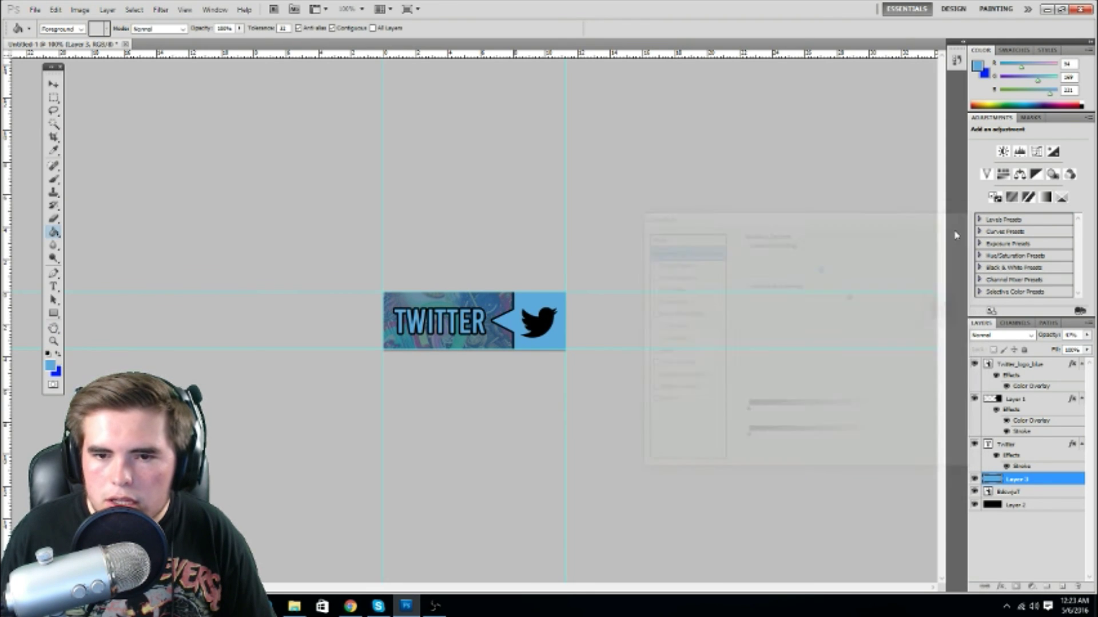
left_click(1021, 493)
- Raise the BdoejuT artwork layer's opacity to 100% in Blending Options
right_click(1023, 494)
left_click(1020, 203)
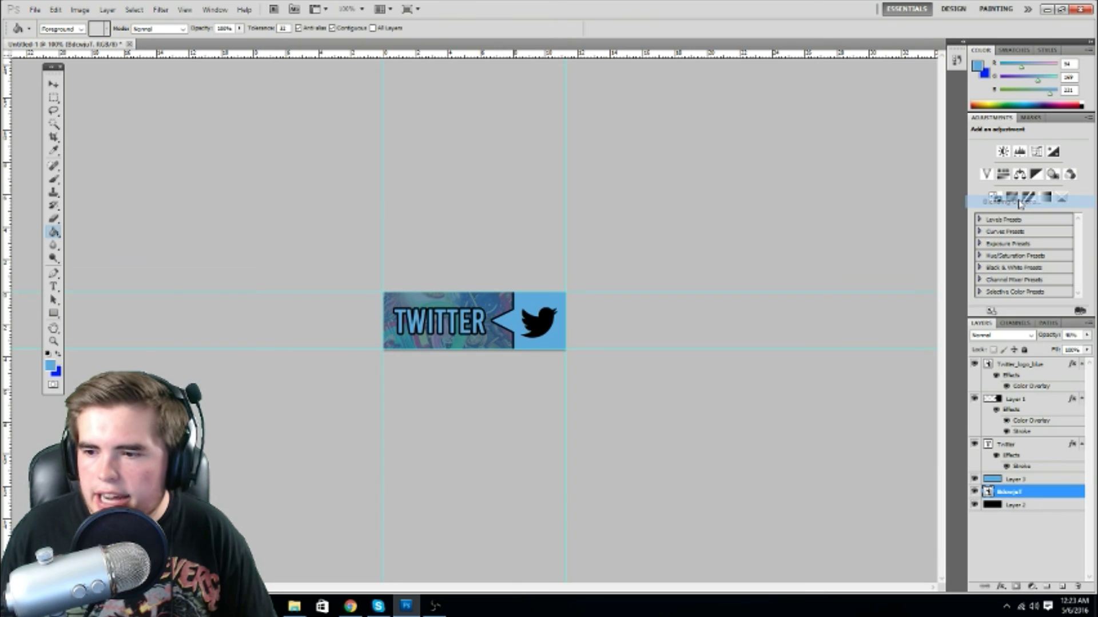
left_click_drag(825, 269, 880, 272)
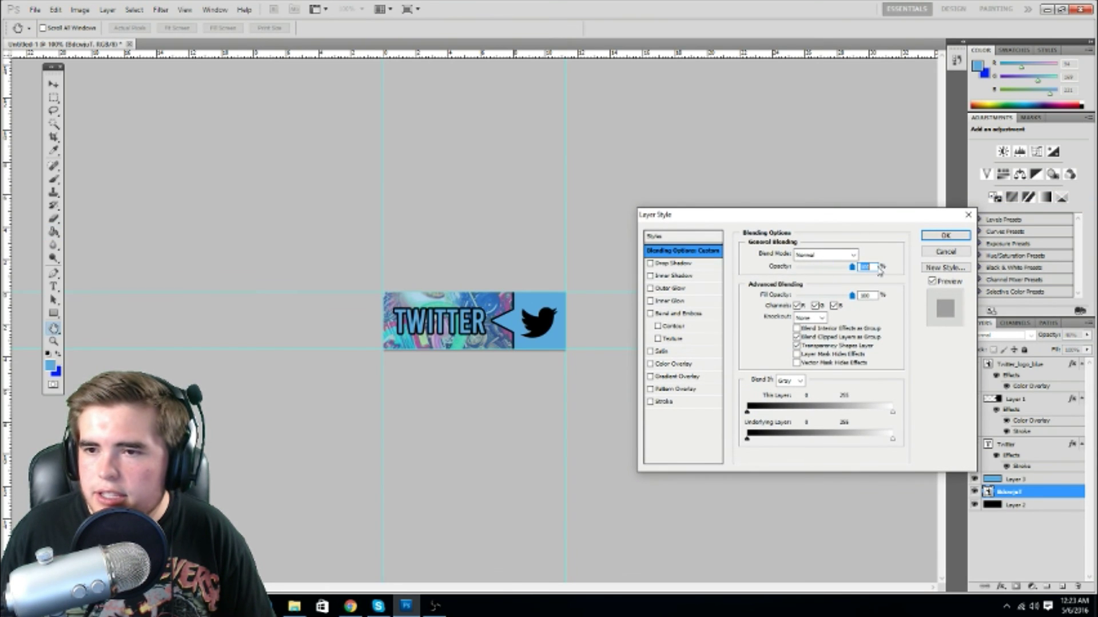
left_click(944, 235)
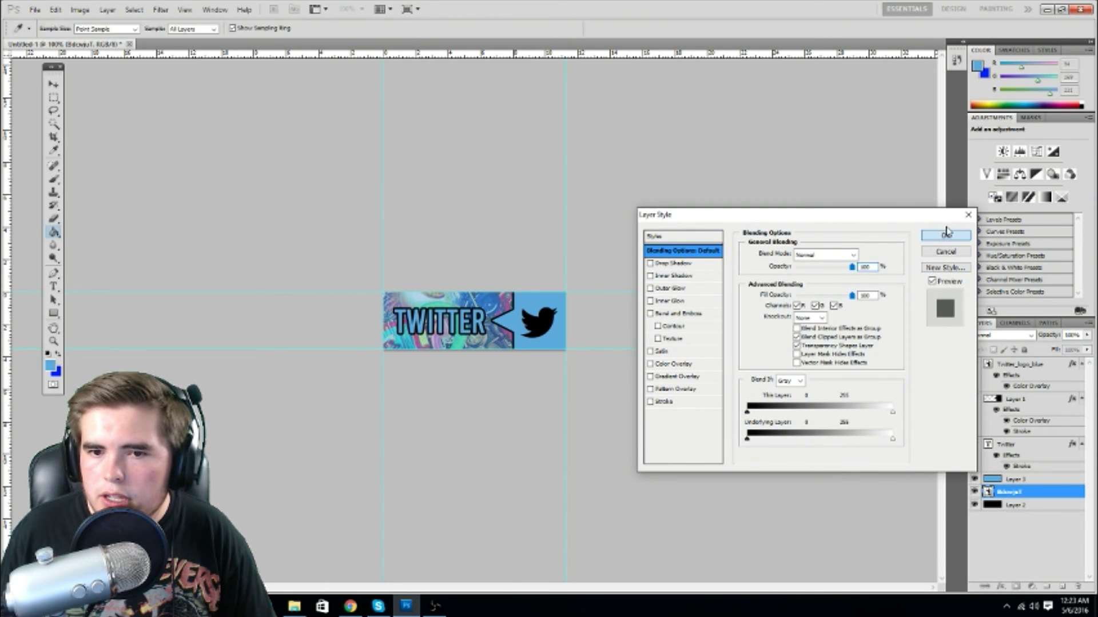